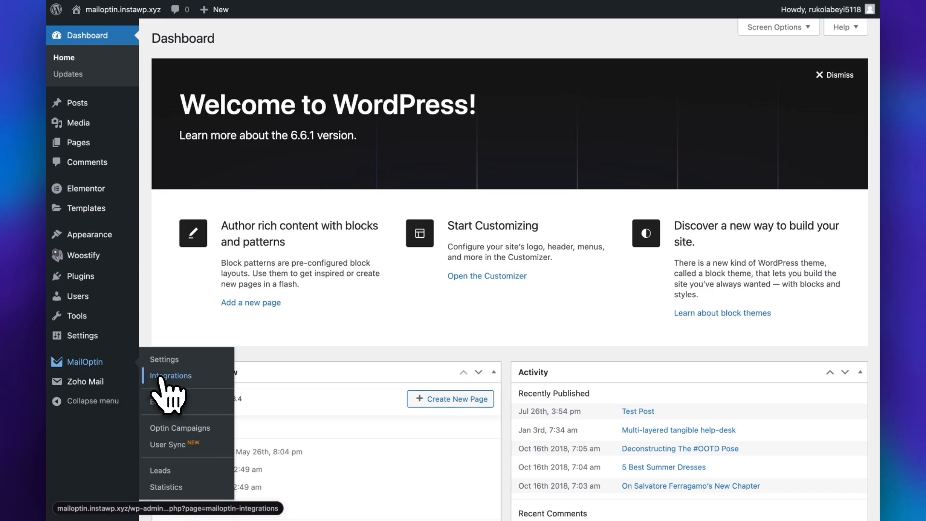
Open the MailOptin integrations and authorize the AWeber connection by allowing access to the AWeber account
{"action": "left_click", "coordinate": [163, 378]}
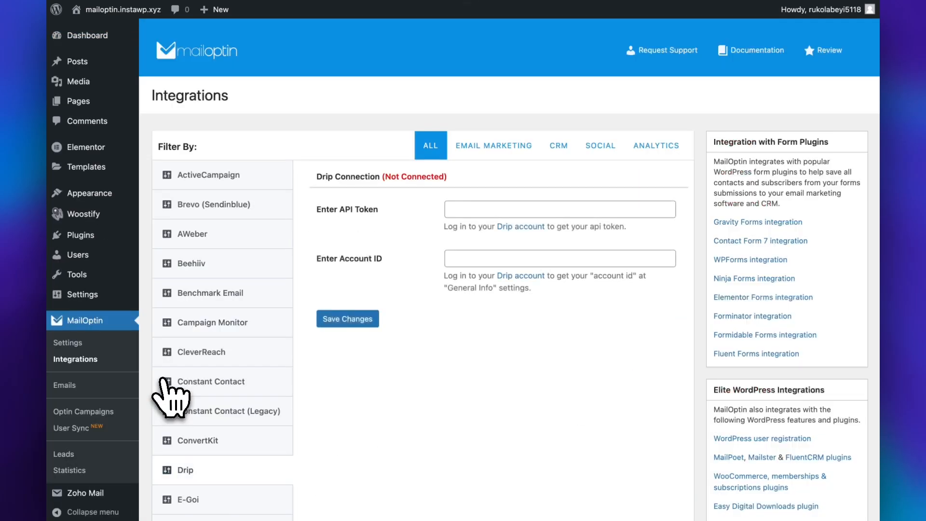
{"action": "left_click", "coordinate": [208, 234]}
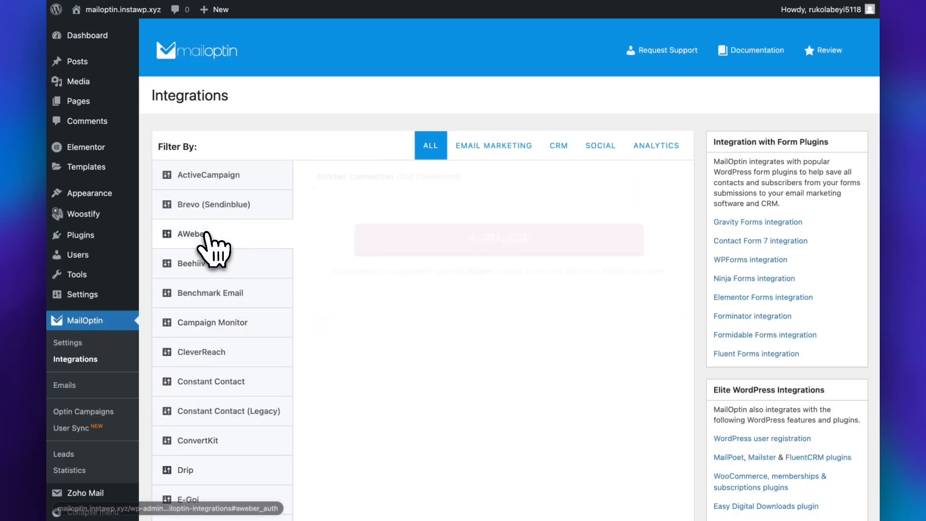
{"action": "left_click", "coordinate": [450, 236]}
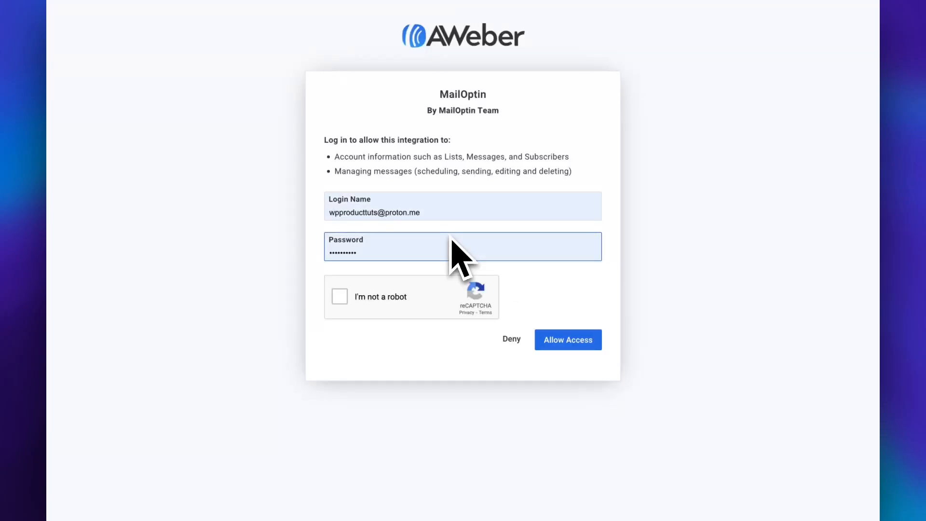
{"action": "left_click", "coordinate": [412, 218]}
{"action": "left_click", "coordinate": [343, 300]}
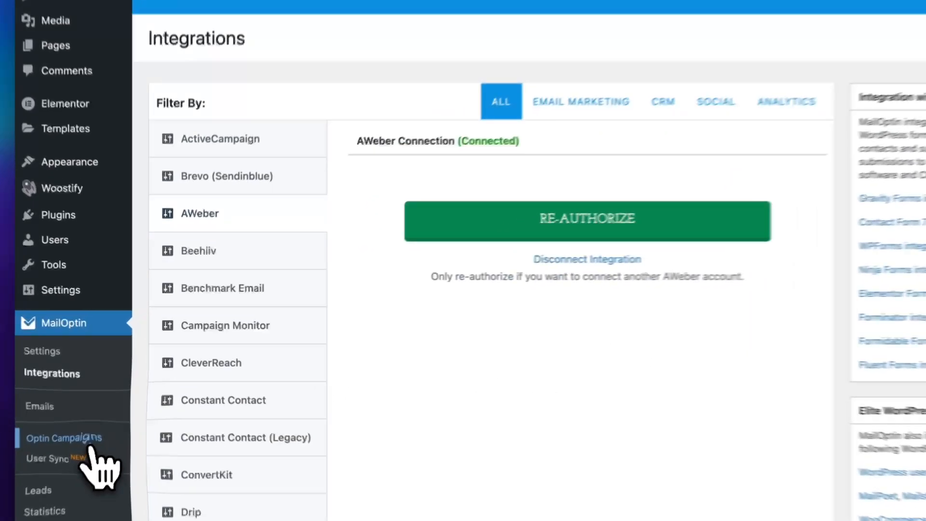
Create a lightbox optin campaign titled "AWeber" with the BareMetal theme and dismiss the autosave notice
{"action": "left_click", "coordinate": [87, 439]}
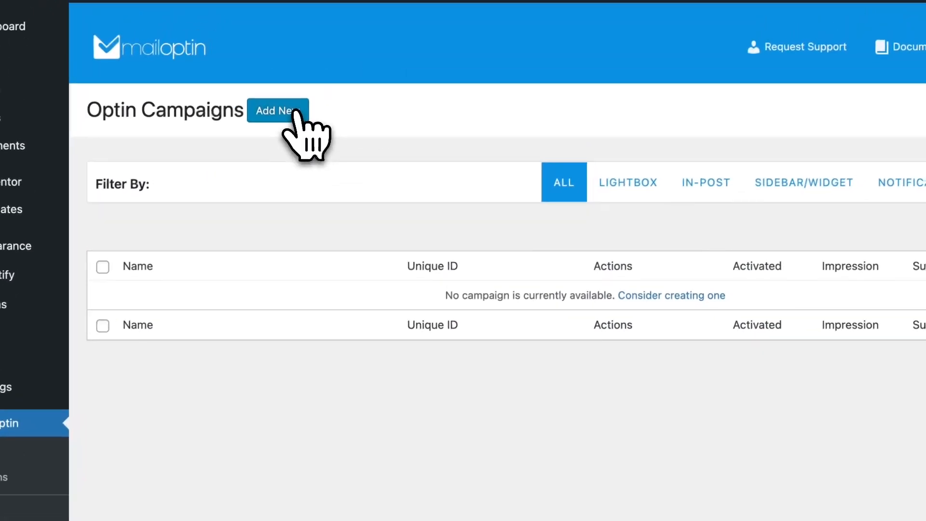
{"action": "left_click", "coordinate": [309, 66]}
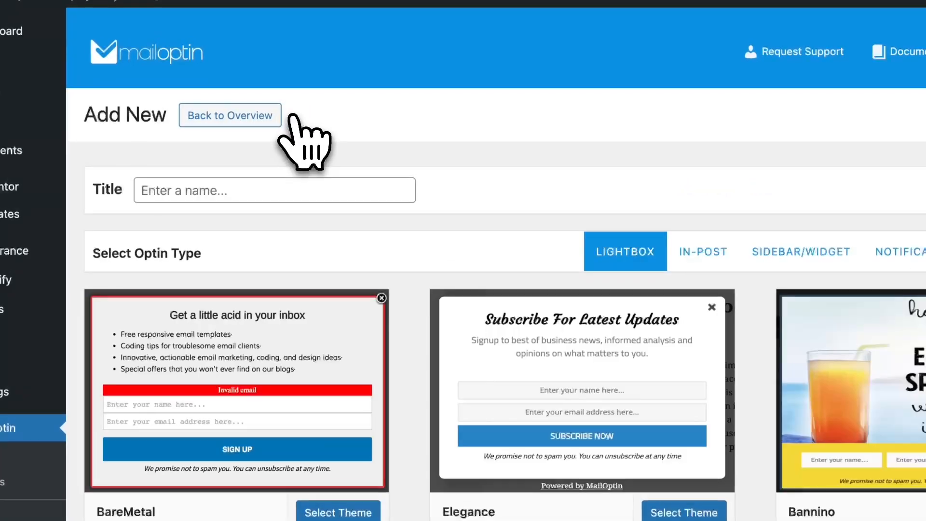
{"action": "type", "text": "AWeber"}
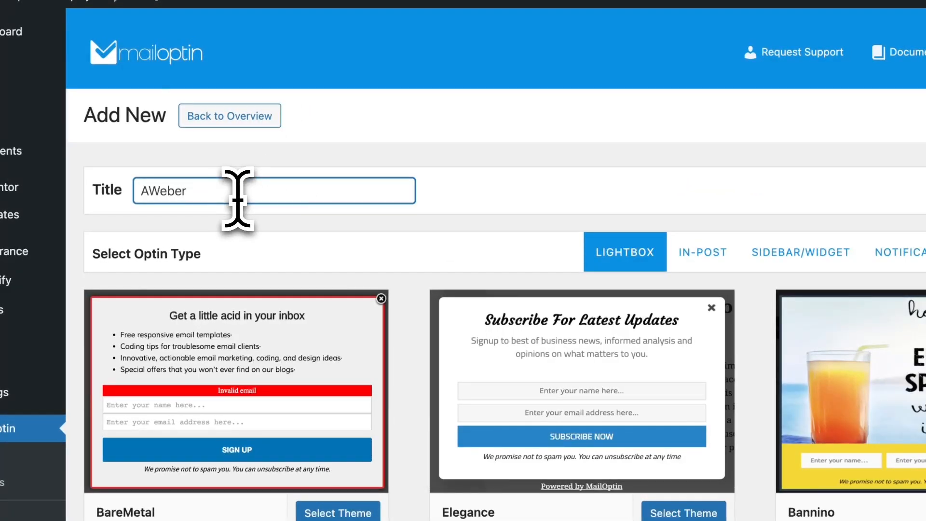
{"action": "left_click", "coordinate": [292, 357]}
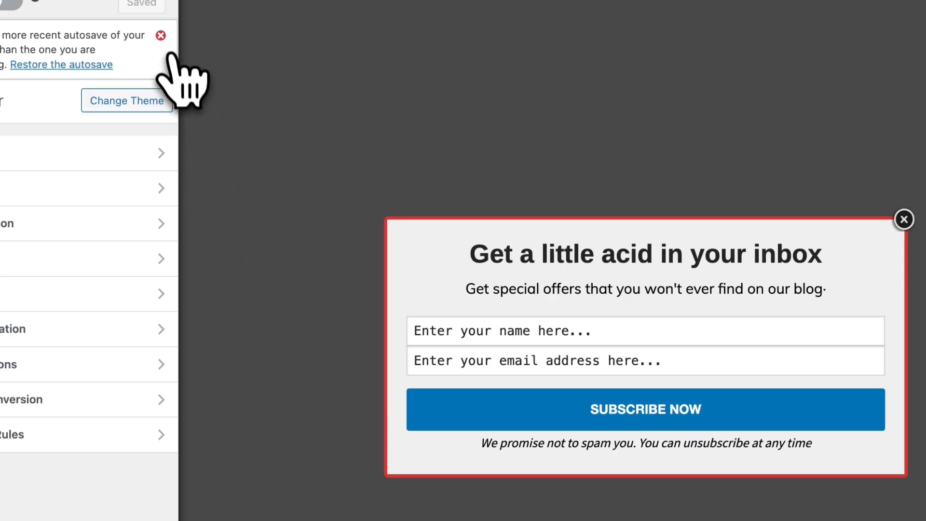
{"action": "left_click", "coordinate": [161, 36]}
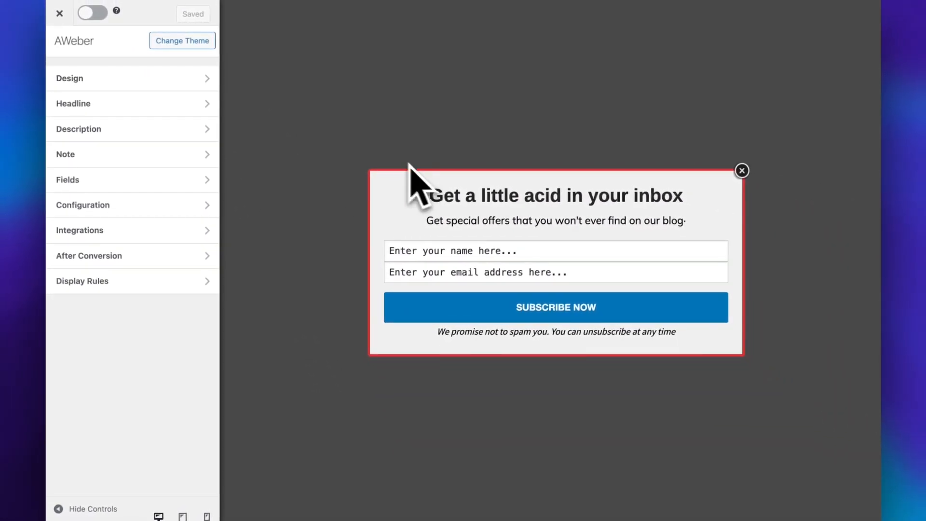
Set the optin width to 600px in the Design settings and look through the available display effects
{"action": "left_click", "coordinate": [193, 80]}
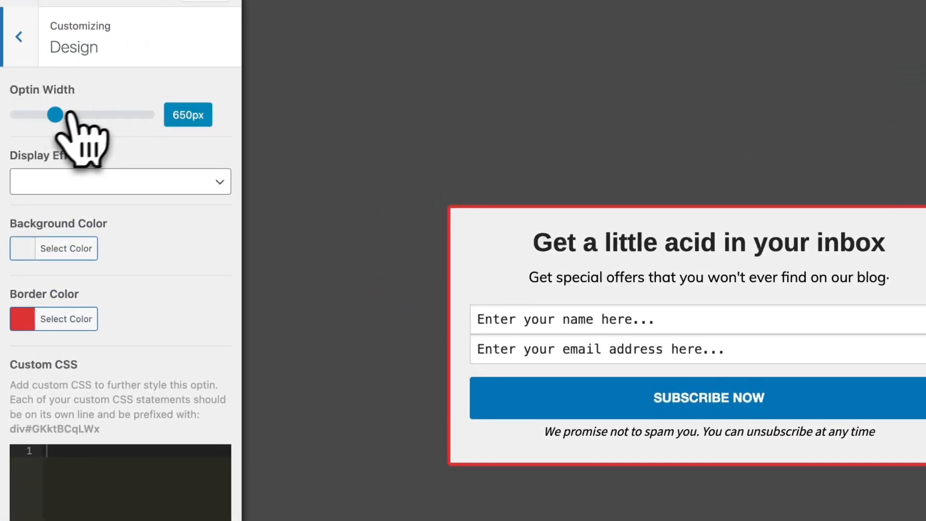
{"action": "mouse_move", "coordinate": [69, 113]}
{"action": "left_mouse_down"}
{"action": "mouse_move", "coordinate": [98, 117]}
{"action": "mouse_move", "coordinate": [53, 117]}
{"action": "left_mouse_up"}
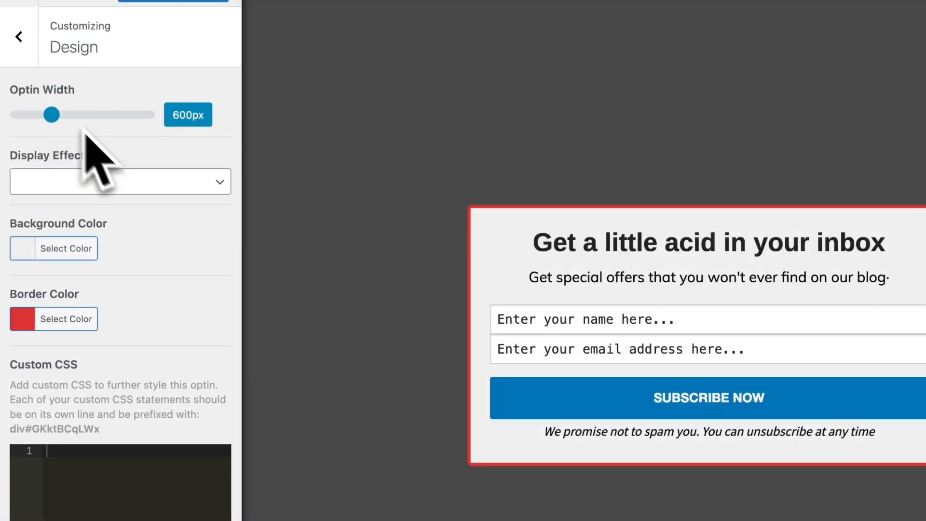
{"action": "left_click", "coordinate": [129, 185]}
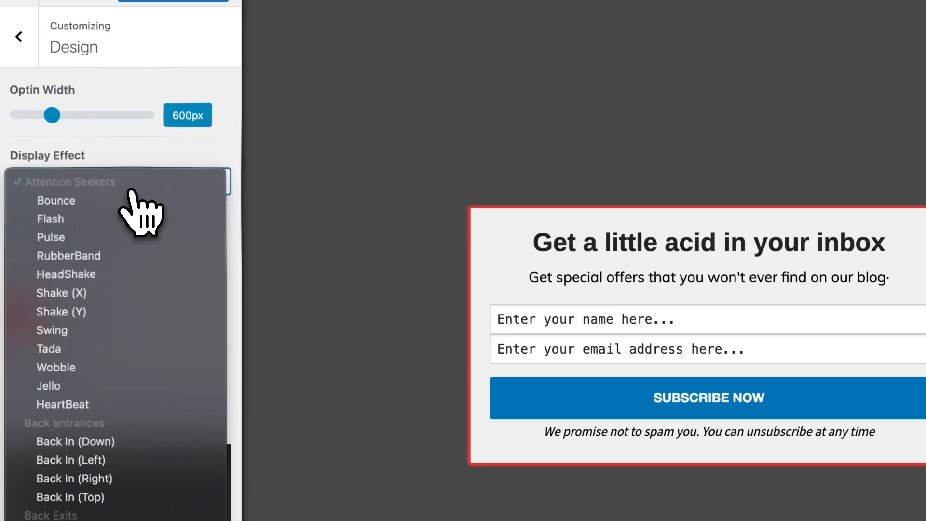
{"action": "left_click", "coordinate": [179, 174]}
{"action": "scroll", "coordinate": [140, 313], "scroll_direction": "down", "scroll_amount": 1}
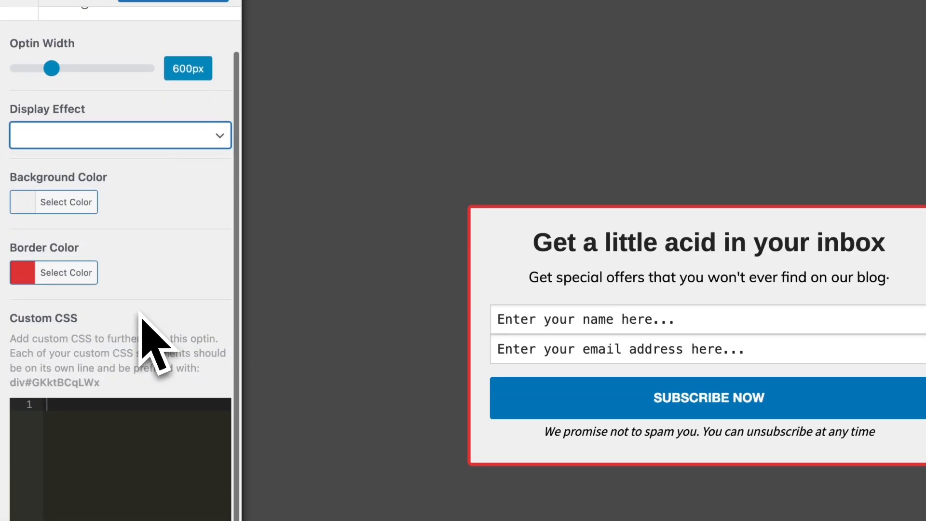
{"action": "scroll", "coordinate": [140, 313], "scroll_direction": "up", "scroll_amount": 1}
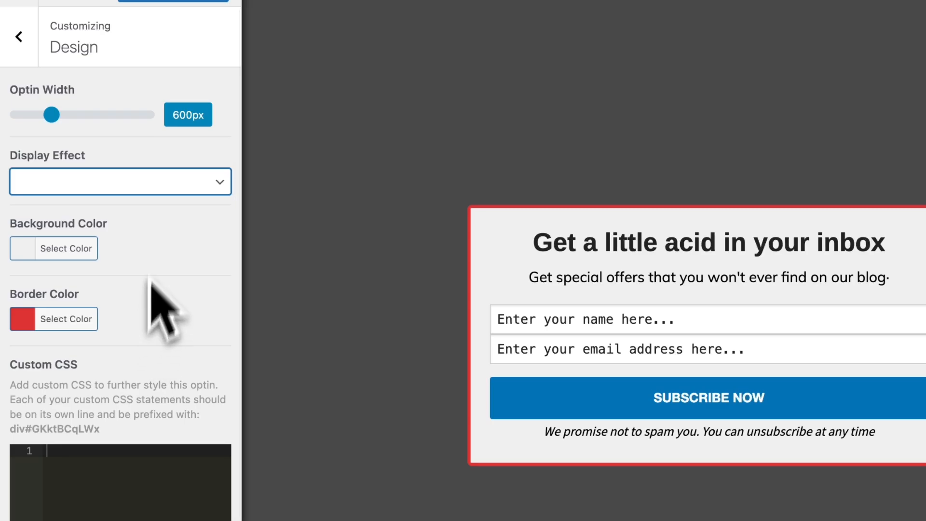
Try hiding the headline, restore it, and set its text to "Get a little acid in your inbox!"
{"action": "left_click", "coordinate": [18, 36]}
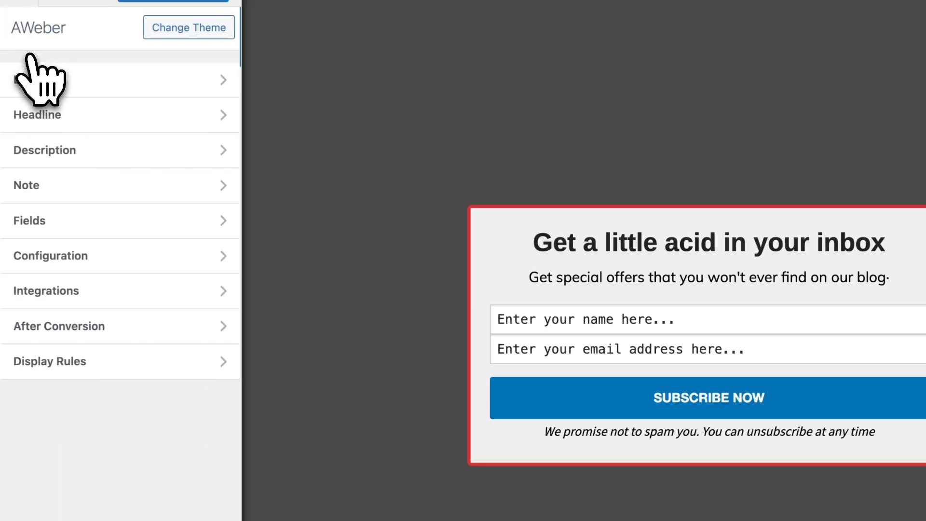
{"action": "left_click", "coordinate": [96, 115]}
{"action": "left_click", "coordinate": [203, 94]}
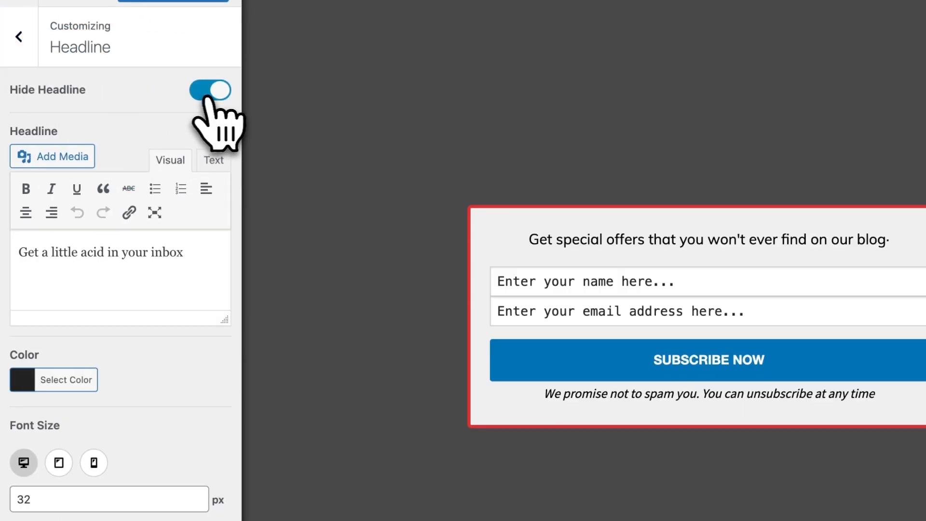
{"action": "left_click", "coordinate": [203, 94]}
{"action": "left_click", "coordinate": [199, 263]}
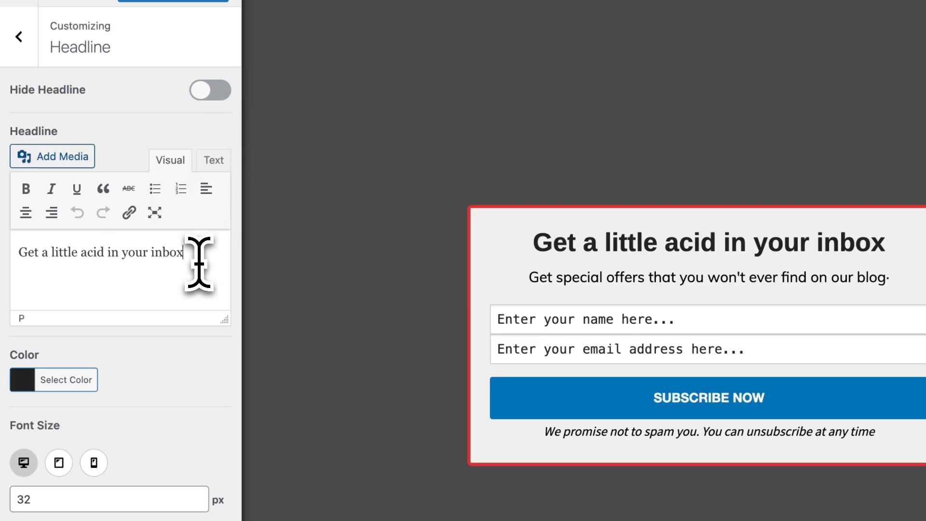
{"action": "type", "text": "!"}
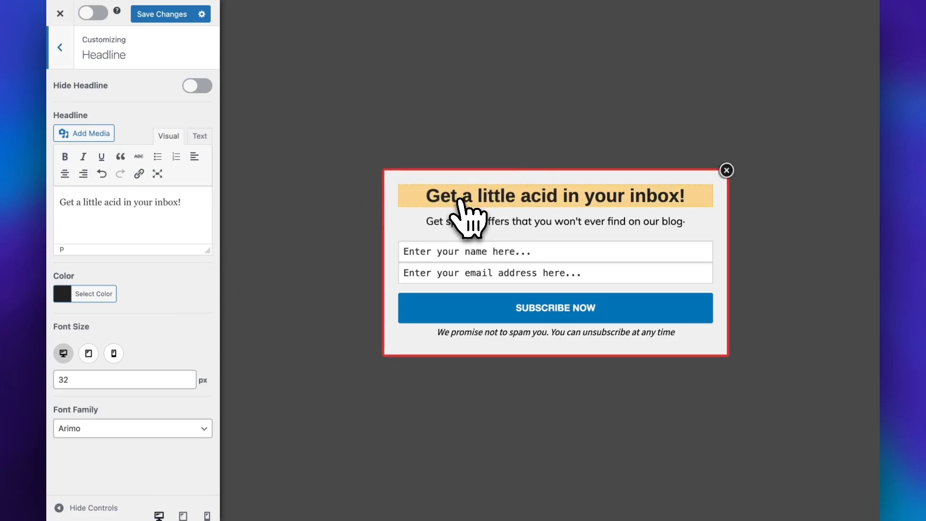
Review the popup description's settings for visibility, font family, text, color and font size
{"action": "left_click", "coordinate": [475, 241]}
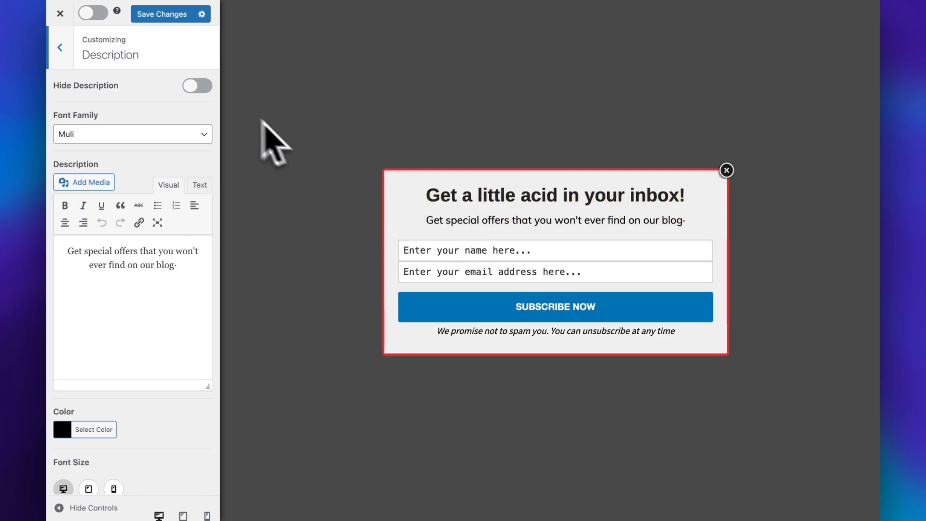
{"action": "scroll", "coordinate": [135, 434], "scroll_direction": "down", "scroll_amount": 2}
{"action": "scroll", "coordinate": [130, 419], "scroll_direction": "up", "scroll_amount": 2}
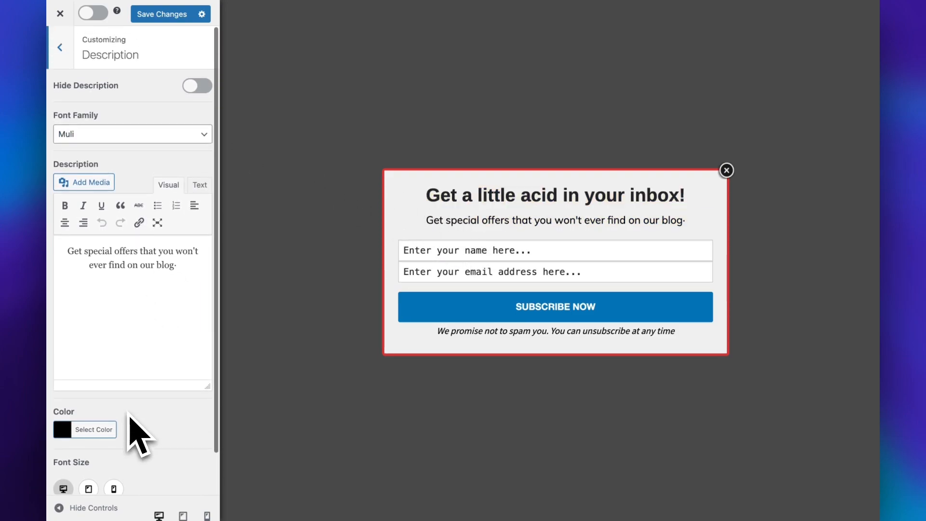
Open the Fields settings from the popup preview and try replacing the opt-in form with custom HTML
{"action": "left_click", "coordinate": [448, 253]}
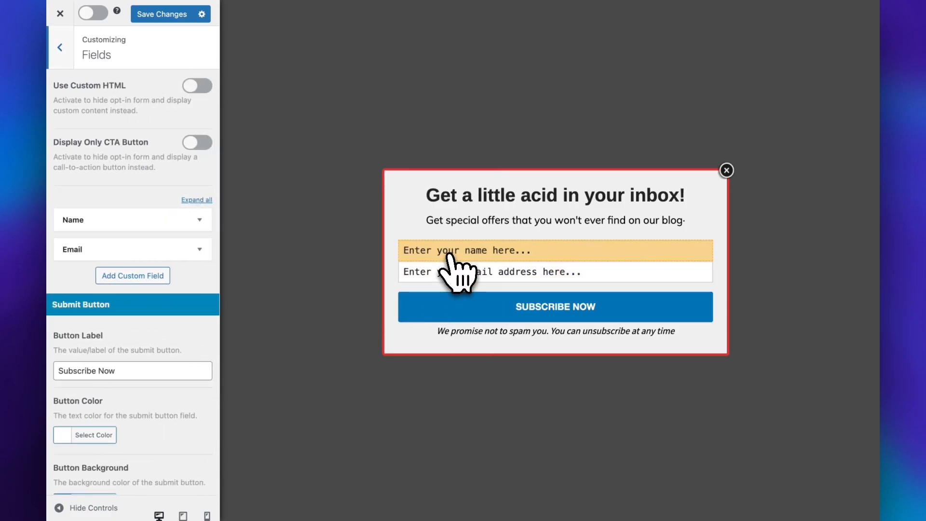
{"action": "left_click", "coordinate": [191, 85]}
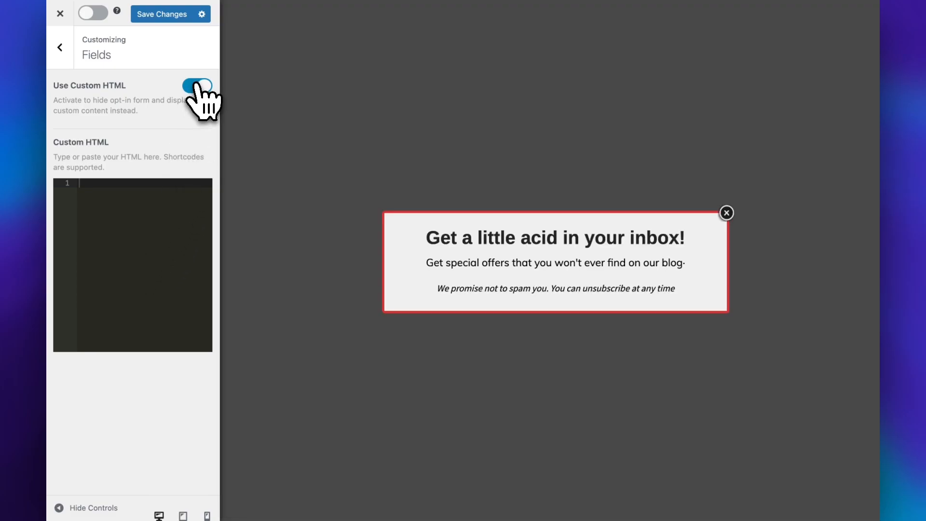
{"action": "left_click", "coordinate": [198, 85]}
Try displaying only a call-to-action button instead of the opt-in form and examine its button settings
{"action": "left_click", "coordinate": [197, 143]}
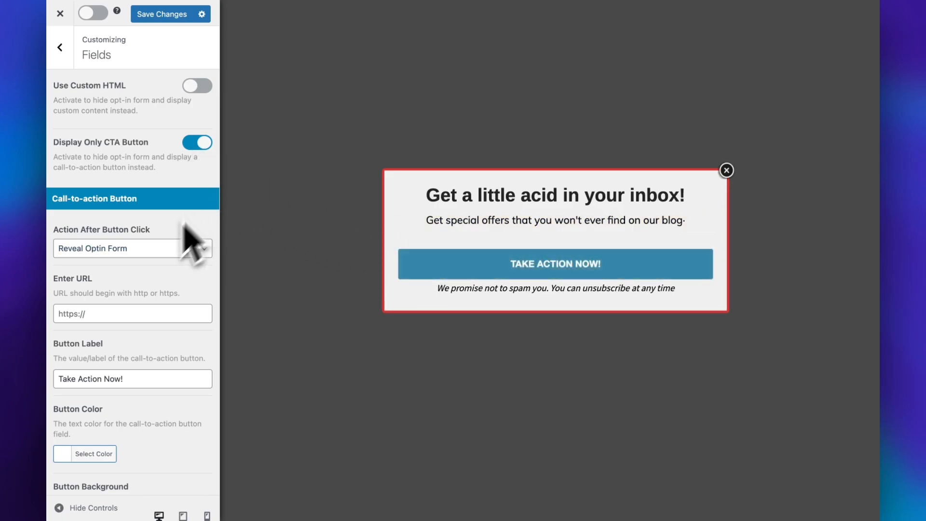
{"action": "scroll", "coordinate": [159, 423], "scroll_direction": "down", "scroll_amount": 4}
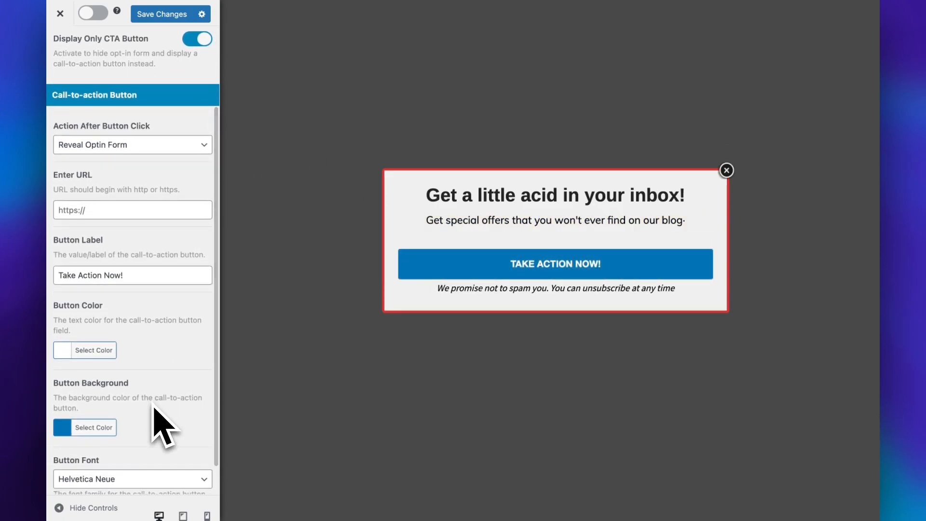
{"action": "scroll", "coordinate": [153, 407], "scroll_direction": "down", "scroll_amount": 1}
{"action": "scroll", "coordinate": [155, 410], "scroll_direction": "up", "scroll_amount": 5}
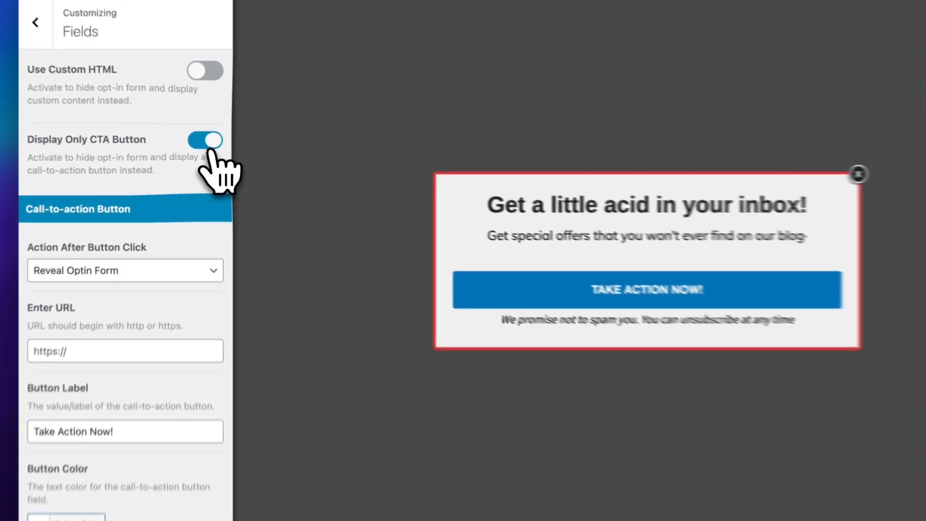
{"action": "left_click", "coordinate": [201, 142]}
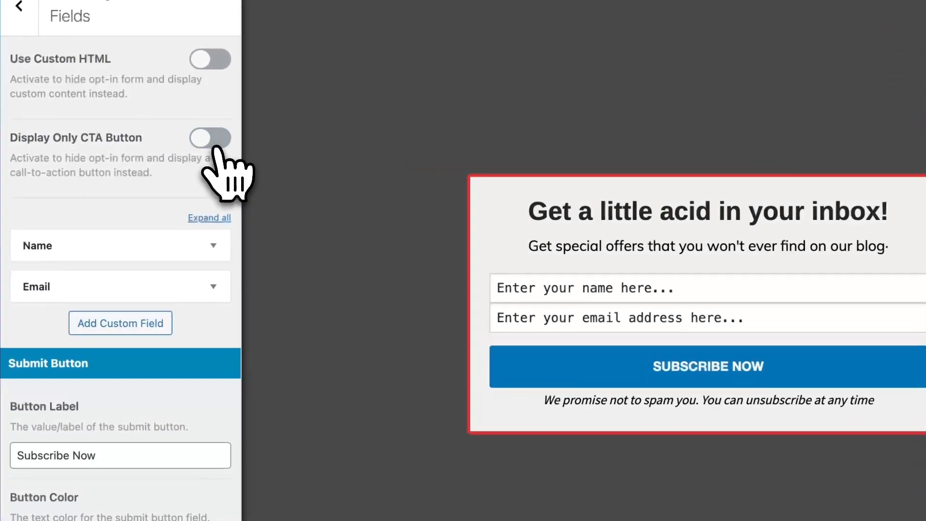
Examine the settings of the Name and Email fields, trying out the option that hides the Name field
{"action": "left_click", "coordinate": [213, 245]}
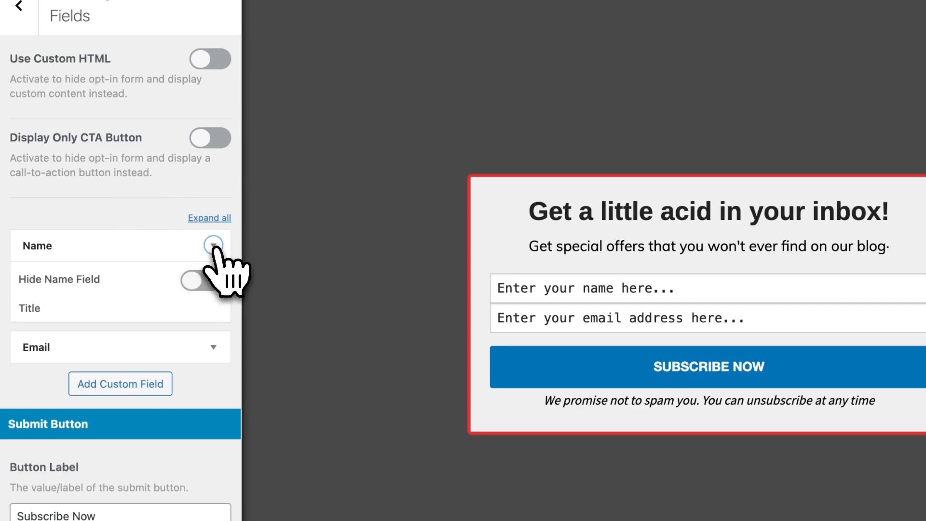
{"action": "scroll", "coordinate": [228, 269], "scroll_direction": "down", "scroll_amount": 2}
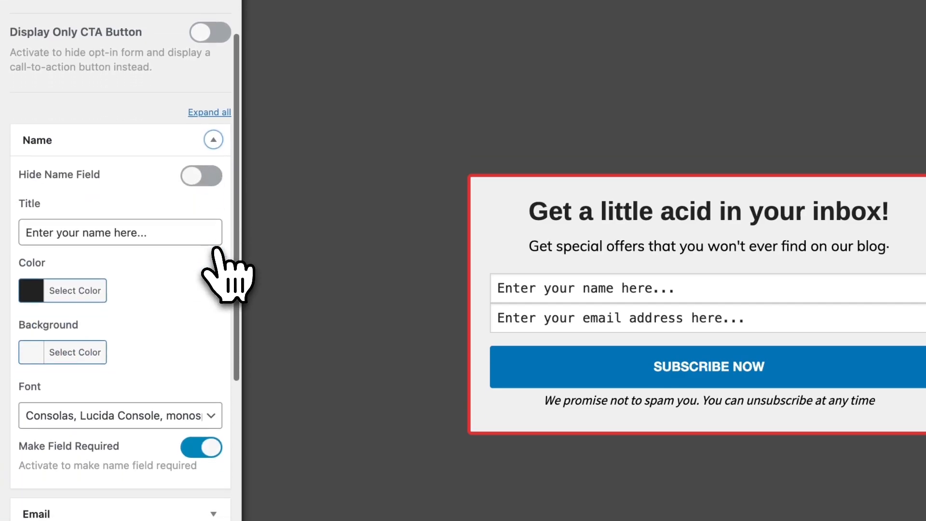
{"action": "left_click", "coordinate": [203, 261]}
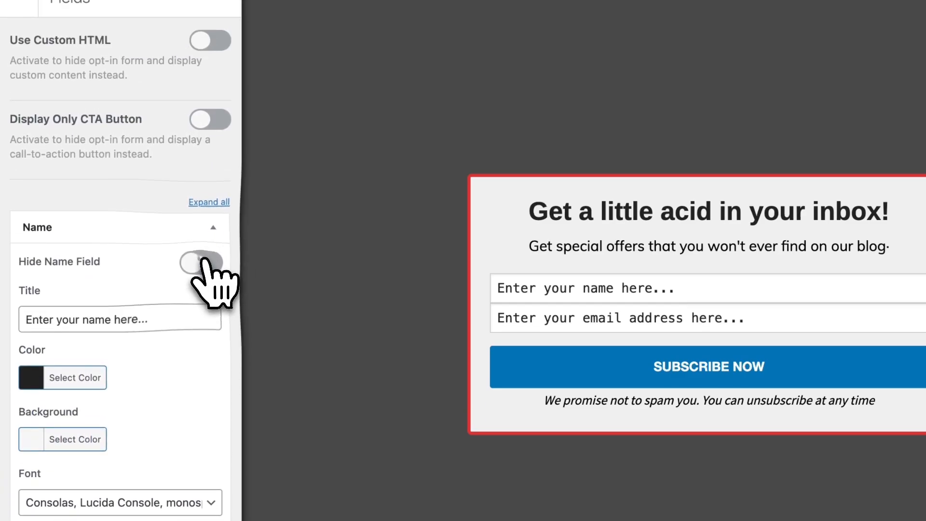
{"action": "left_click", "coordinate": [206, 262]}
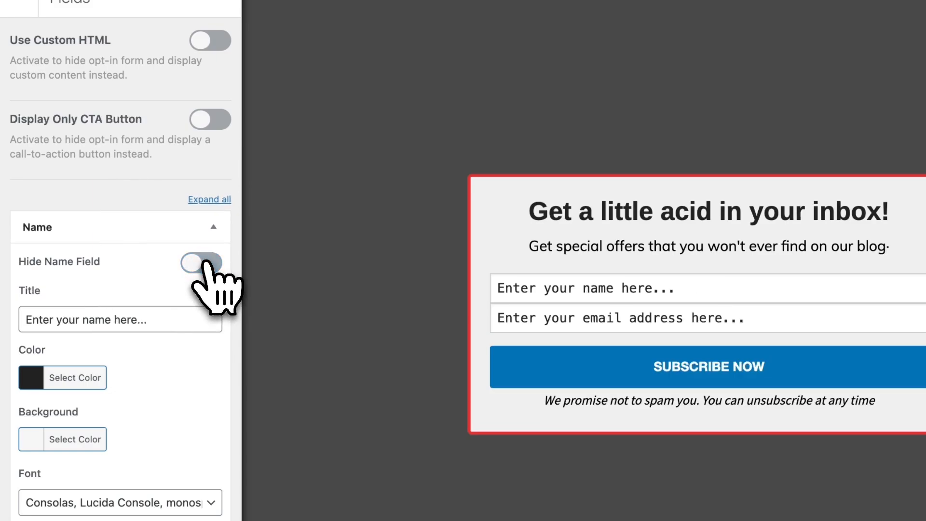
{"action": "left_click", "coordinate": [214, 226]}
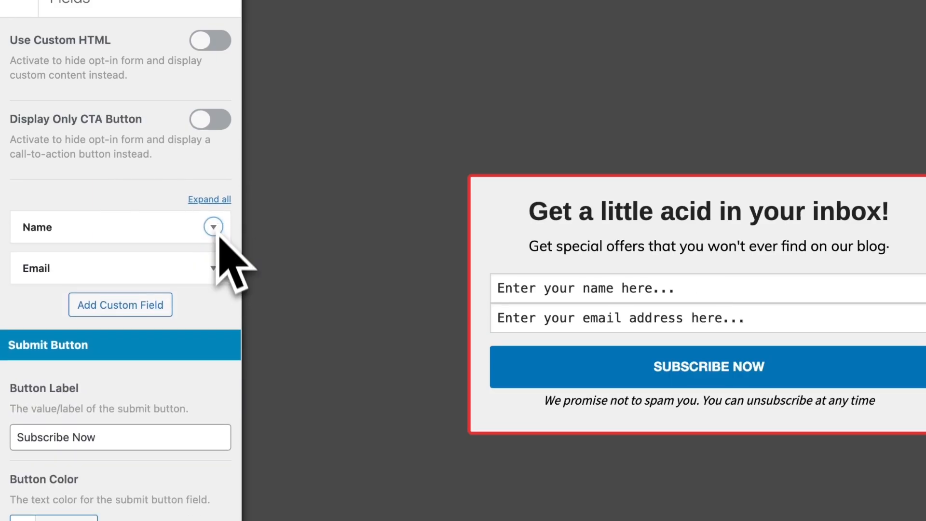
{"action": "left_click", "coordinate": [216, 270]}
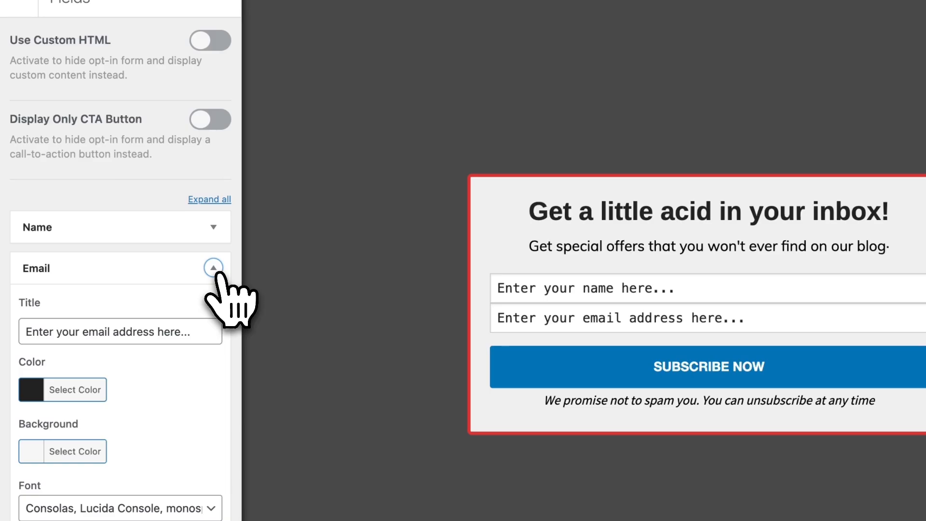
{"action": "left_click", "coordinate": [216, 271]}
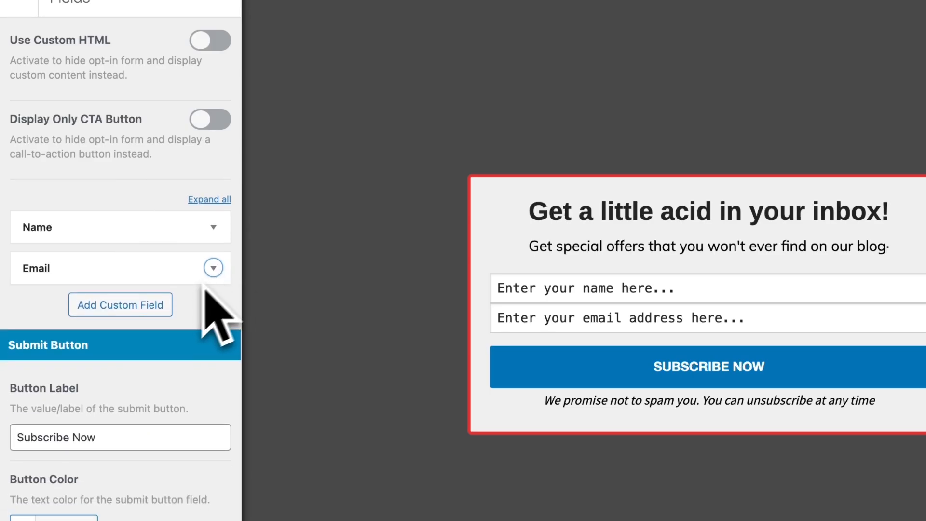
Add a custom text field to the opt-in form below the Email field
{"action": "left_click", "coordinate": [154, 304]}
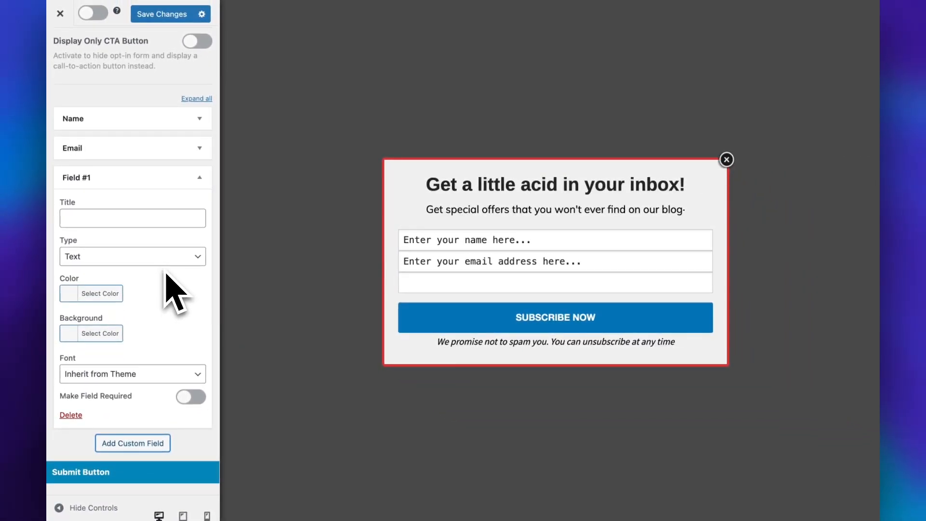
{"action": "scroll", "coordinate": [175, 292], "scroll_direction": "up", "scroll_amount": 3}
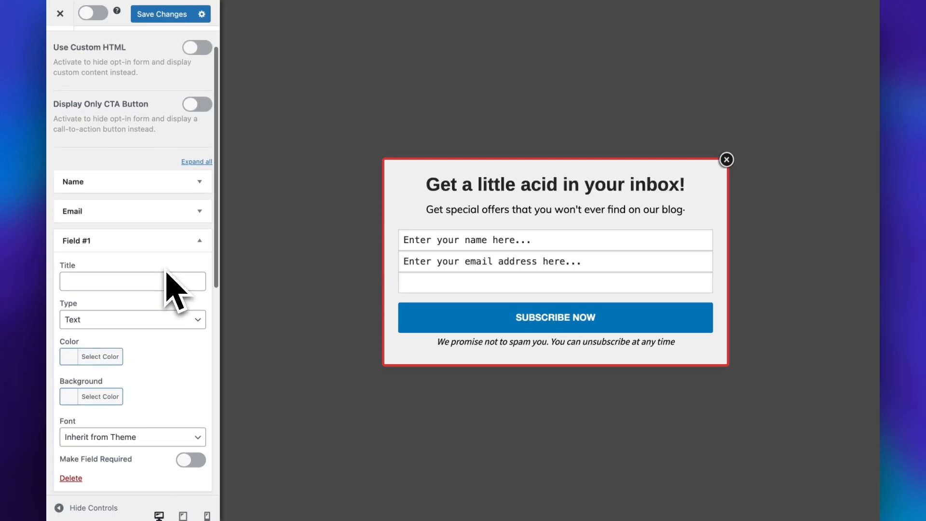
Delete the custom field from the opt-in form and set the submit button's background colour to red (#dd3333)
{"action": "scroll", "coordinate": [202, 283], "scroll_direction": "down", "scroll_amount": 3}
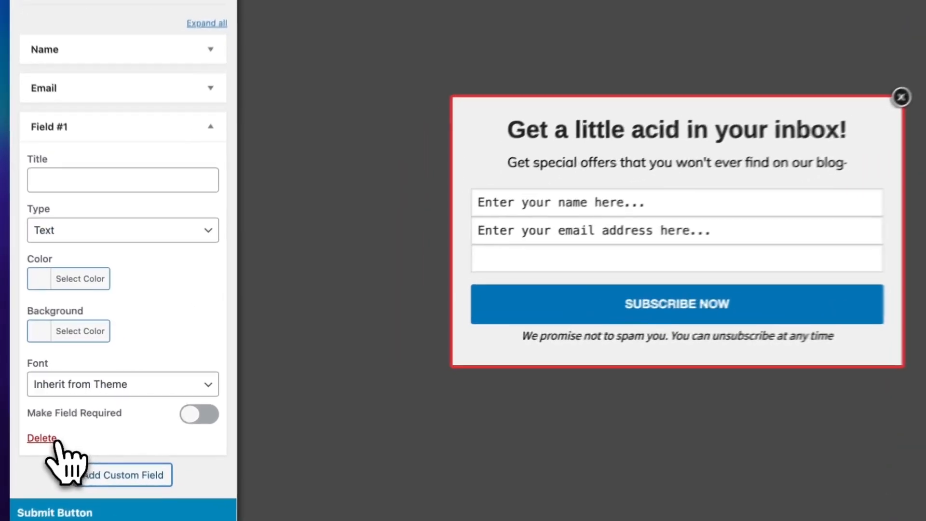
{"action": "left_click", "coordinate": [71, 420]}
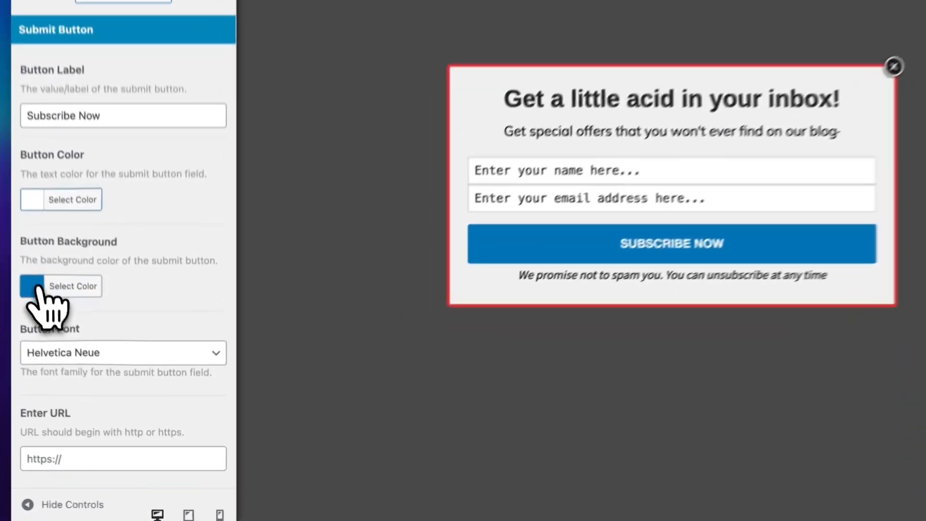
{"action": "left_click", "coordinate": [64, 340]}
{"action": "left_click", "coordinate": [63, 457]}
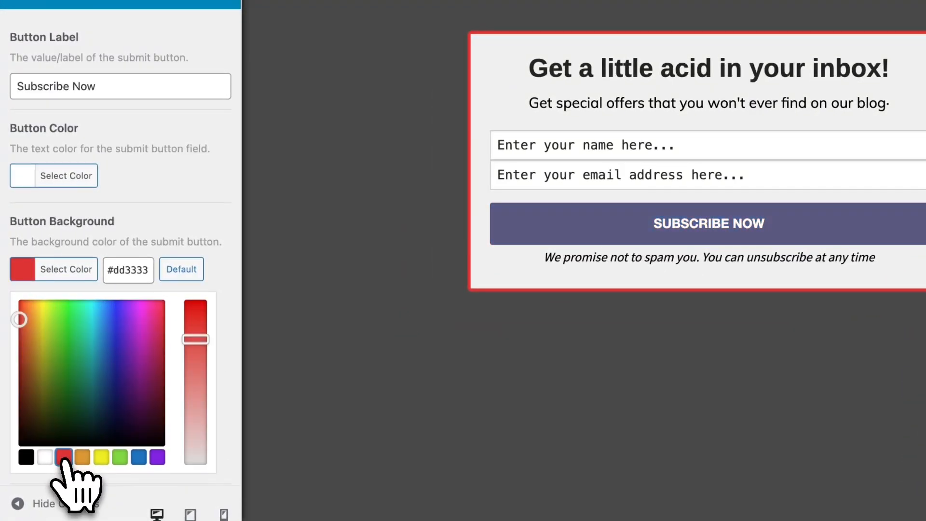
{"action": "left_click", "coordinate": [180, 224]}
{"action": "scroll", "coordinate": [178, 222], "scroll_direction": "down", "scroll_amount": 1}
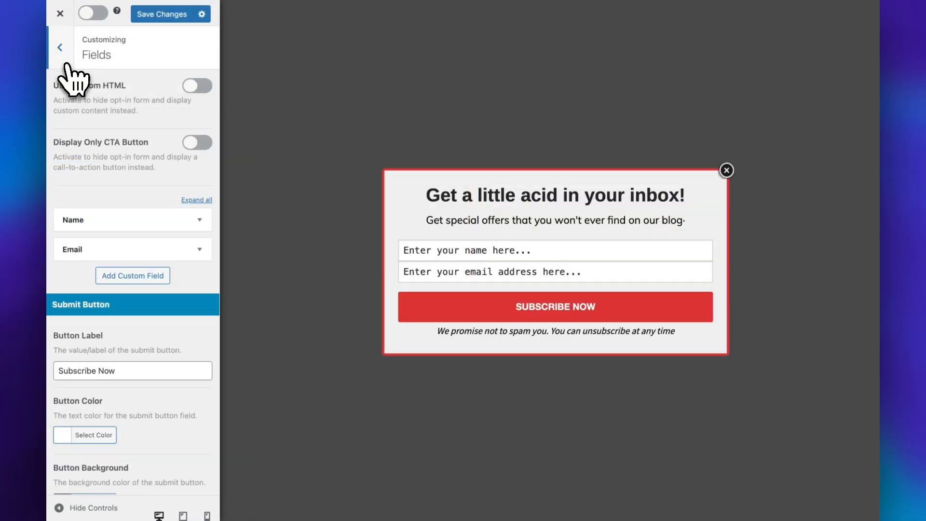
{"action": "left_click", "coordinate": [66, 64]}
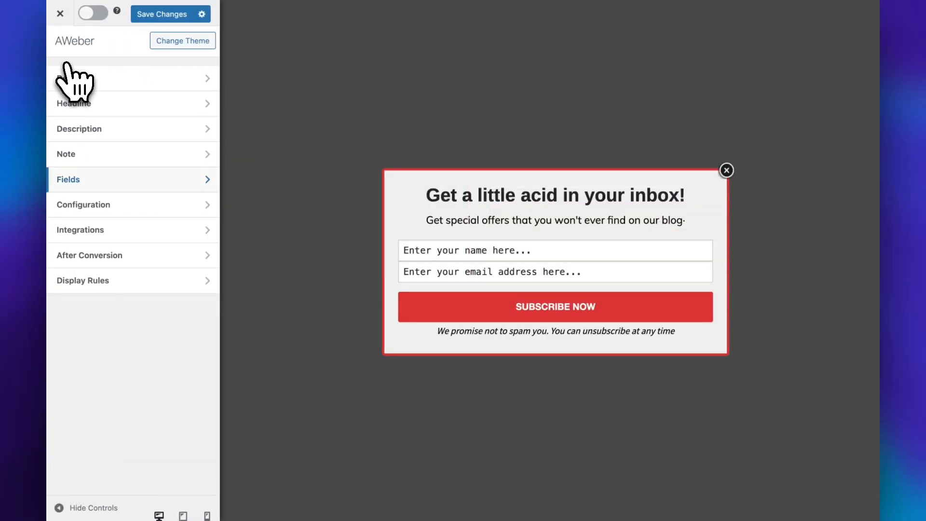
Set the sound effect played when the opt-in is displayed to Pop in the campaign's Configuration settings
{"action": "left_click", "coordinate": [123, 207]}
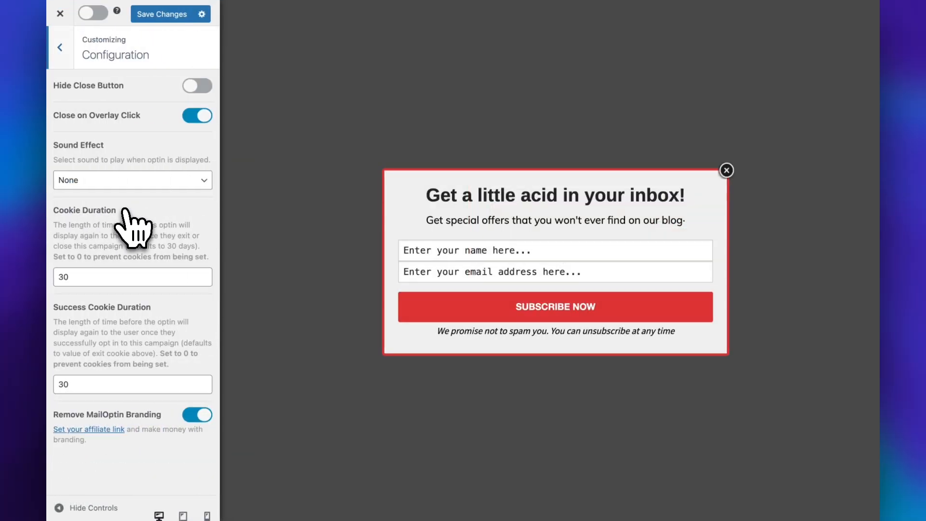
{"action": "left_click", "coordinate": [194, 95]}
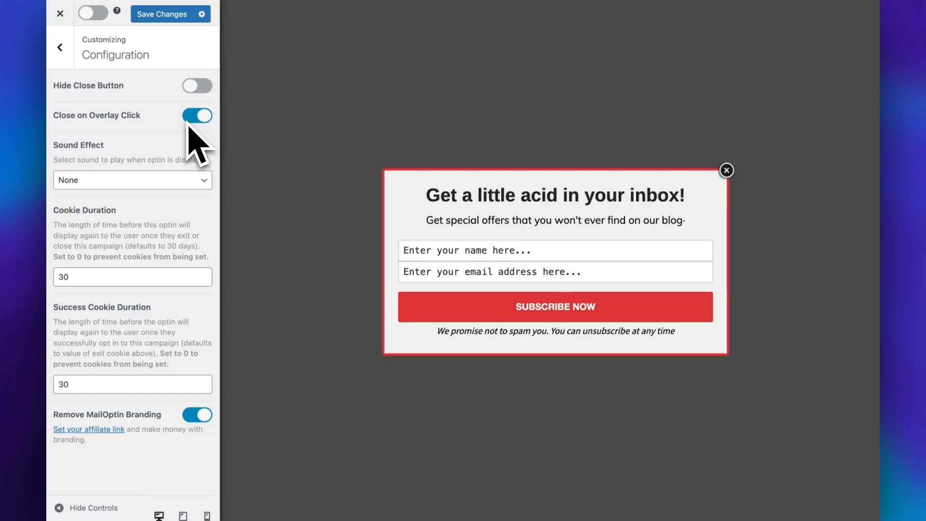
{"action": "left_click", "coordinate": [182, 183]}
{"action": "left_click", "coordinate": [173, 195]}
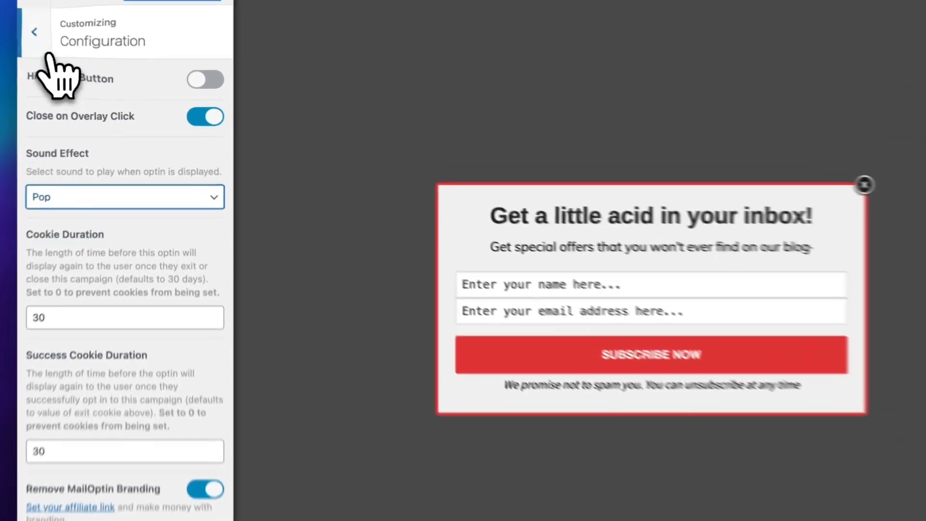
{"action": "left_click", "coordinate": [60, 48]}
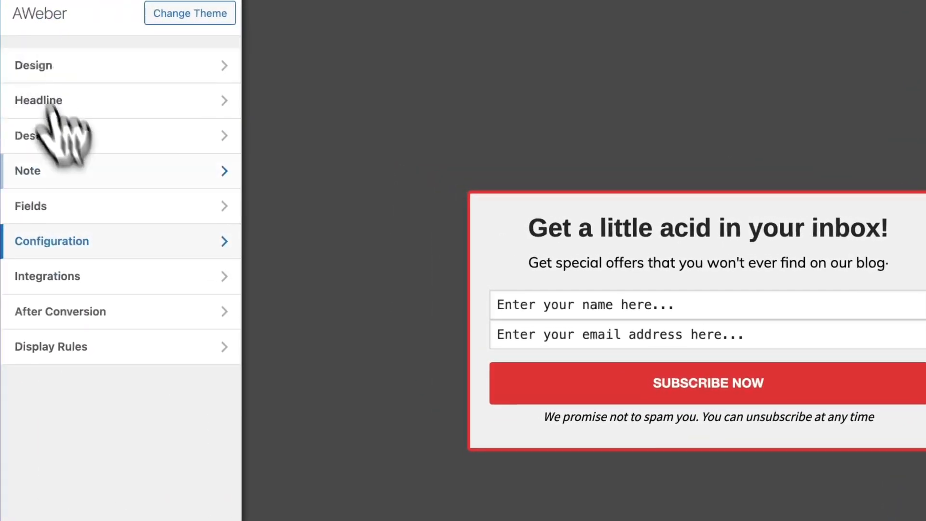
Set the campaign's new integration to AWeber in the Integrations settings
{"action": "left_click", "coordinate": [116, 284]}
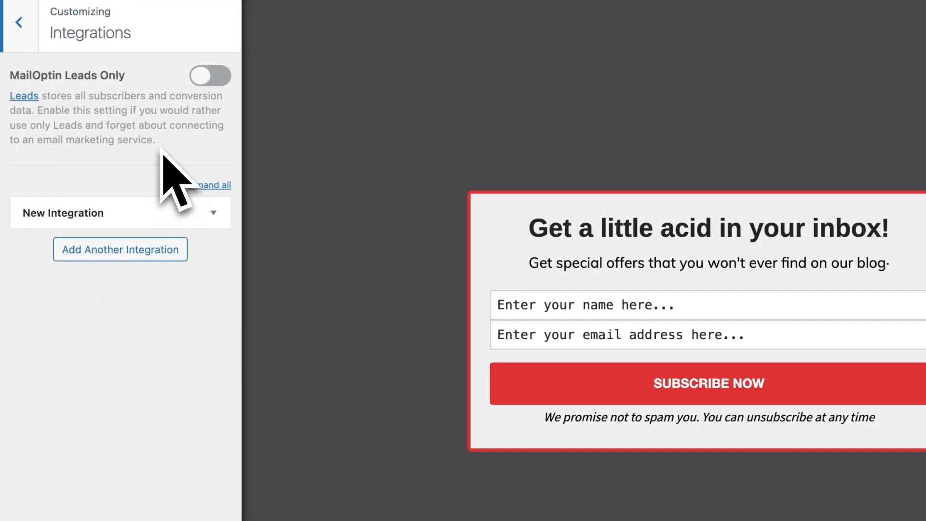
{"action": "left_click", "coordinate": [213, 213]}
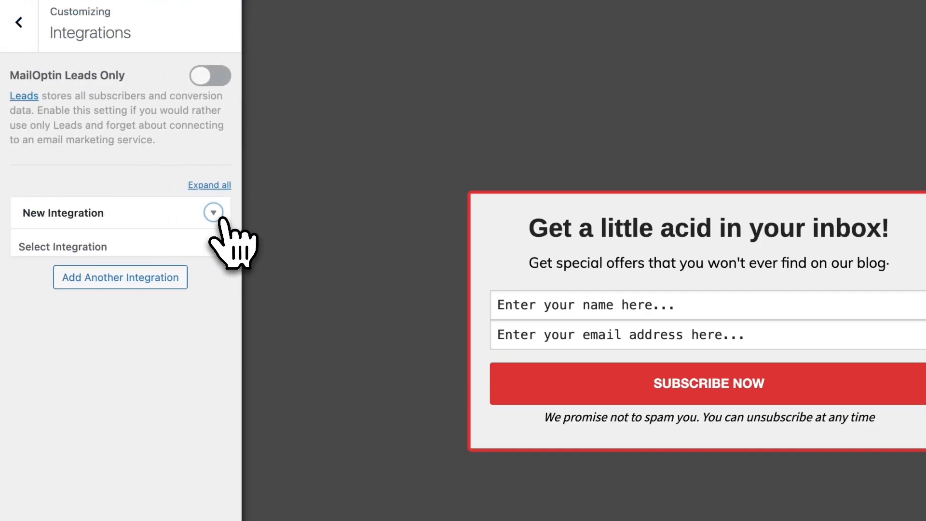
{"action": "left_click", "coordinate": [203, 270]}
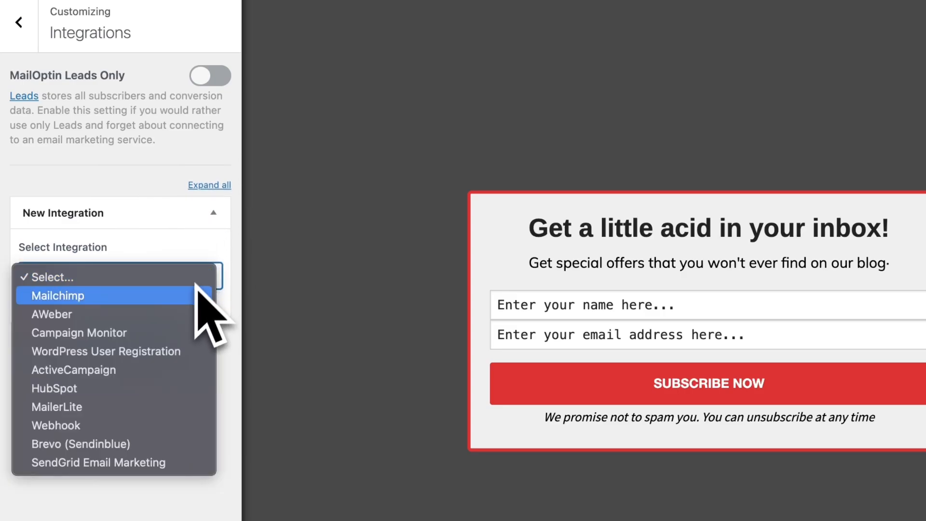
{"action": "left_click", "coordinate": [71, 316]}
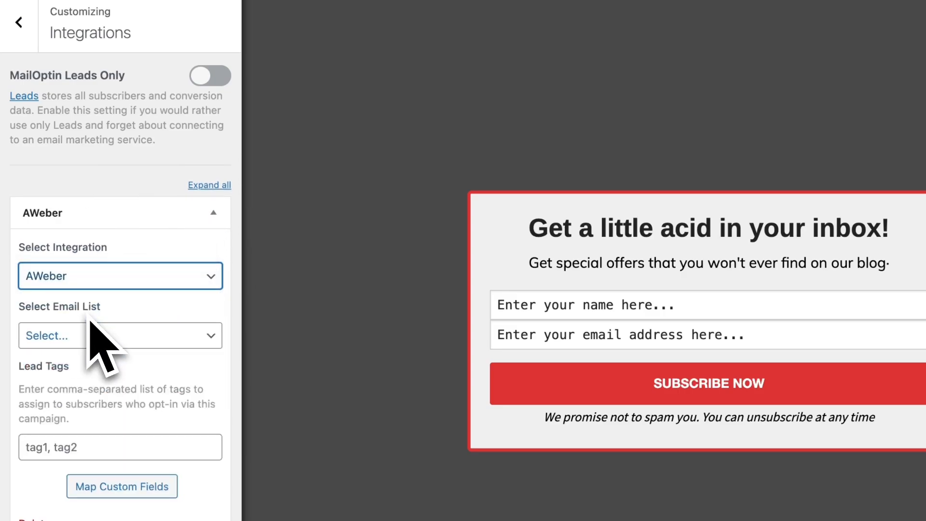
Choose BarnesT Co as the AWeber integration's email list and enter Test as the lead tag
{"action": "left_click", "coordinate": [104, 332]}
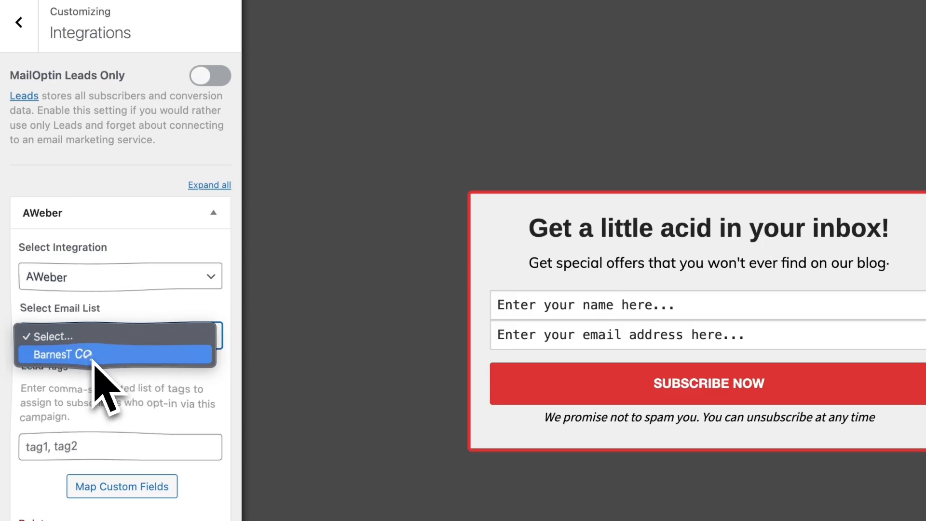
{"action": "left_click", "coordinate": [95, 359]}
{"action": "scroll", "coordinate": [82, 357], "scroll_direction": "down", "scroll_amount": 3}
{"action": "left_click", "coordinate": [63, 331]}
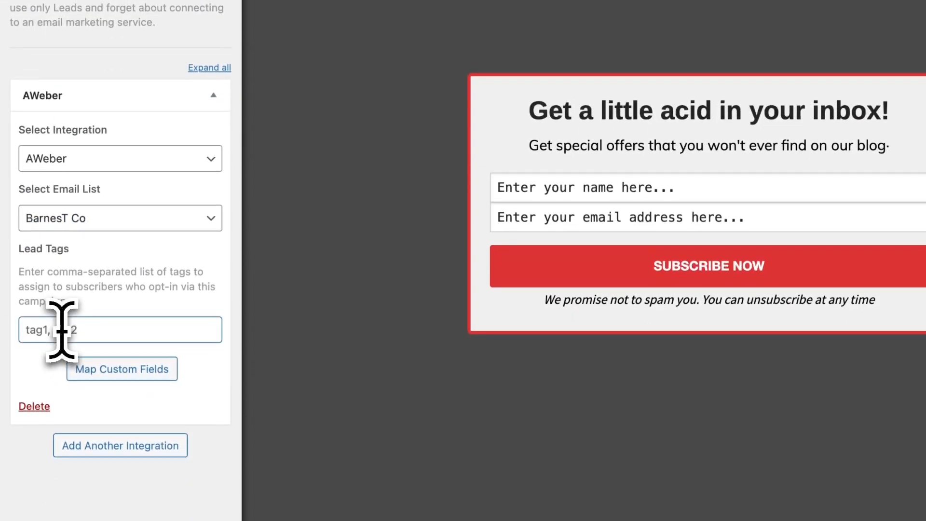
{"action": "type", "text": "Test"}
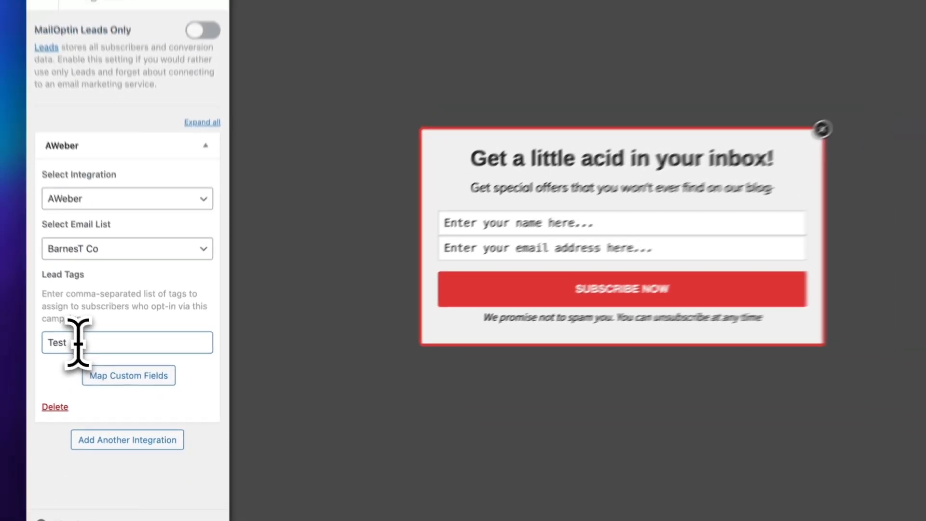
{"action": "left_click", "coordinate": [60, 48]}
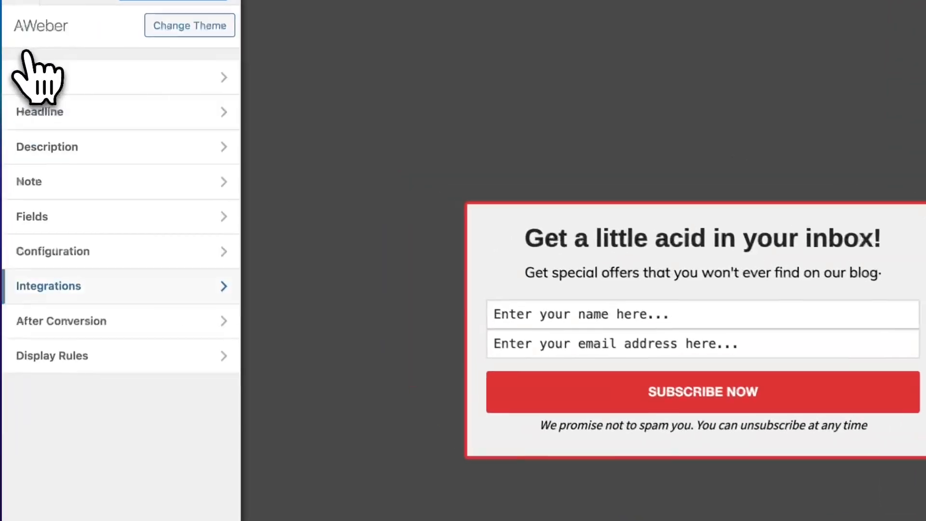
Examine the After Conversion settings, including the success action choices, email notification and success script, keeping Display success message selected
{"action": "left_click", "coordinate": [141, 254]}
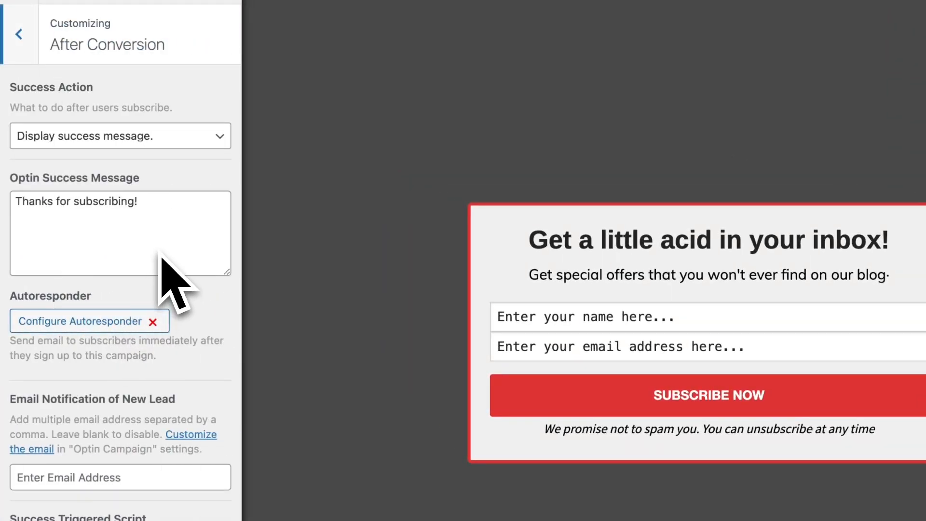
{"action": "left_click", "coordinate": [147, 141]}
{"action": "left_click", "coordinate": [166, 253]}
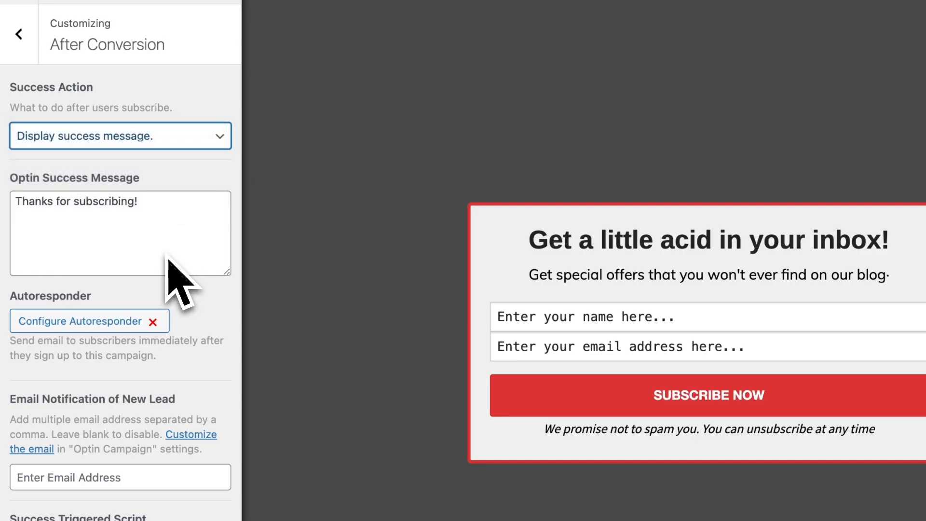
{"action": "scroll", "coordinate": [166, 253], "scroll_direction": "down", "scroll_amount": 3}
{"action": "scroll", "coordinate": [168, 256], "scroll_direction": "down", "scroll_amount": 2}
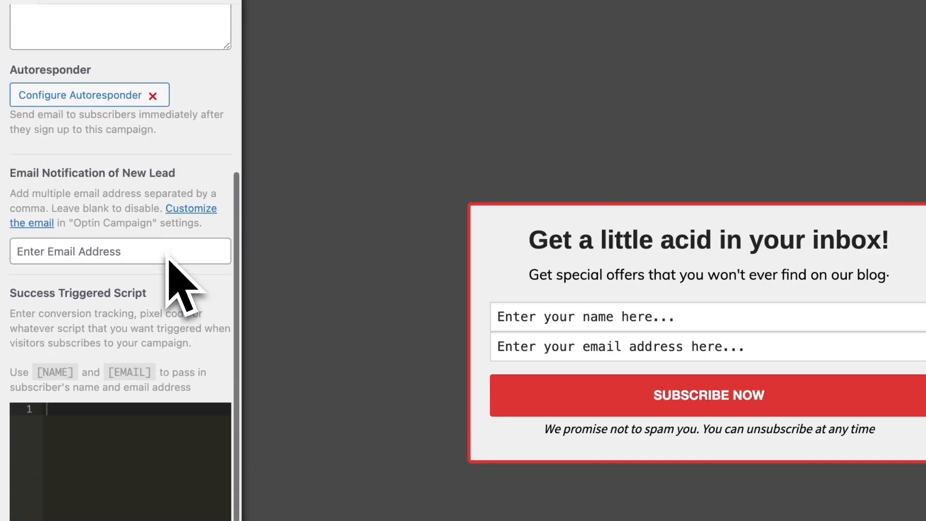
{"action": "scroll", "coordinate": [168, 255], "scroll_direction": "up", "scroll_amount": 5}
Examine the autoresponder's activation, subject and message settings, and close them without making changes
{"action": "left_click", "coordinate": [106, 322]}
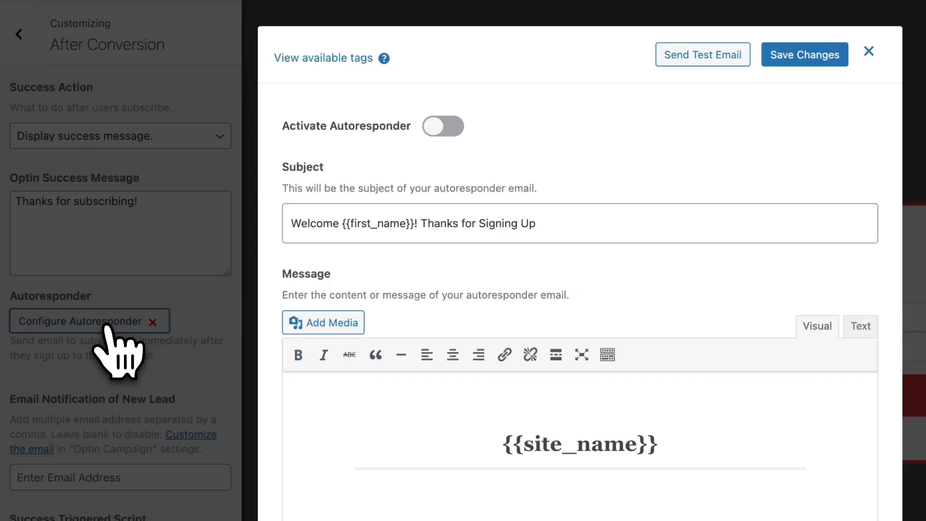
{"action": "scroll", "coordinate": [318, 365], "scroll_direction": "down", "scroll_amount": 2}
{"action": "scroll", "coordinate": [325, 368], "scroll_direction": "up", "scroll_amount": 2}
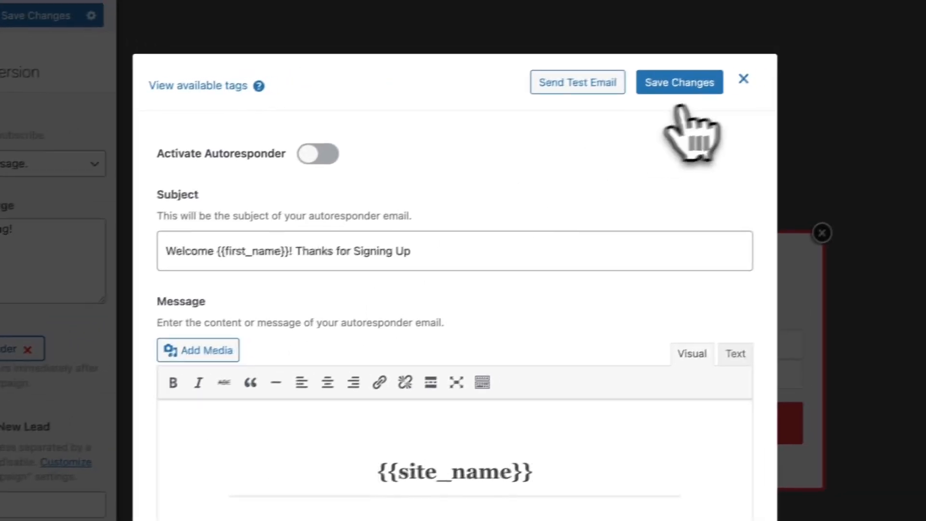
{"action": "left_click", "coordinate": [868, 52]}
{"action": "left_click", "coordinate": [14, 35]}
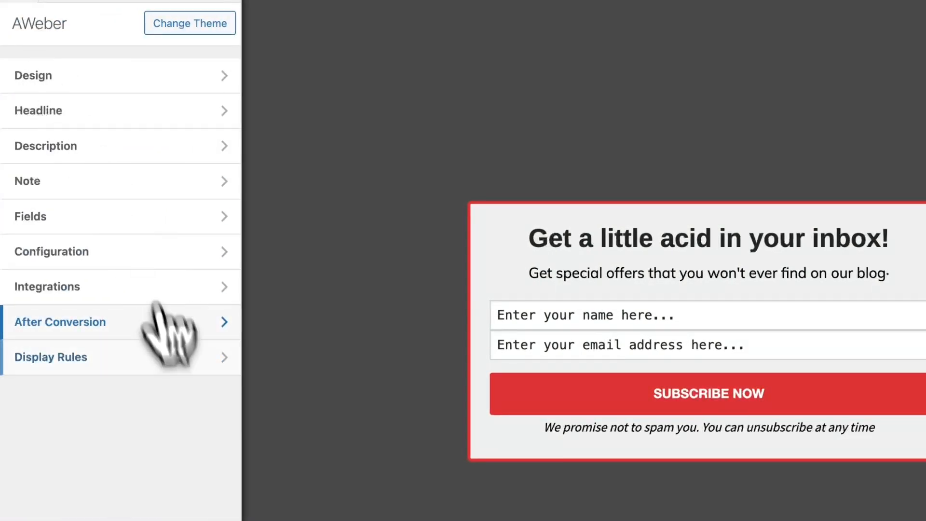
Activate the display rule for scrolling down a page and set the minimum scroll percentage to 11%
{"action": "left_click", "coordinate": [175, 364]}
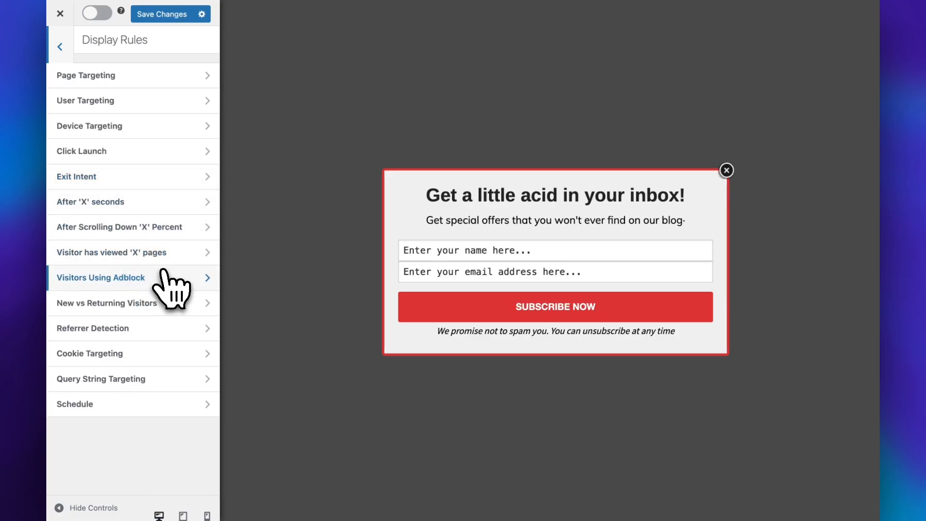
{"action": "left_click", "coordinate": [158, 227]}
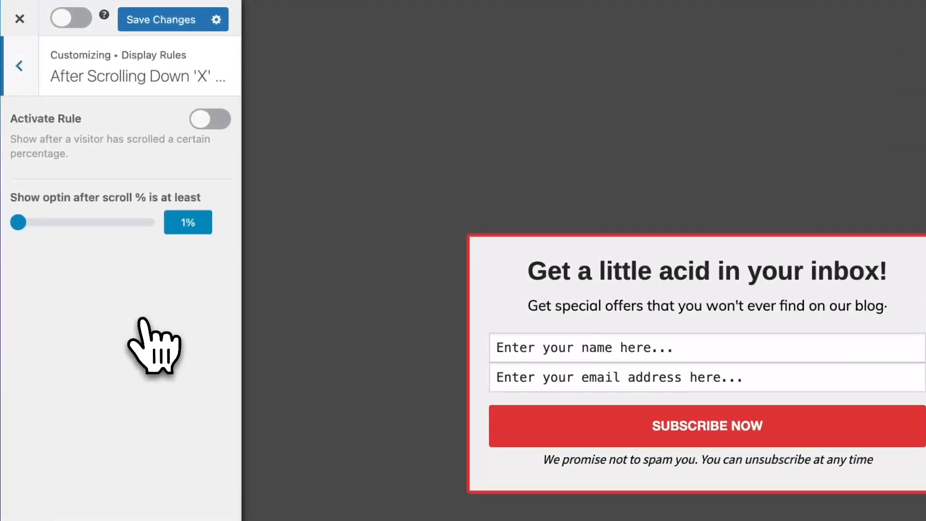
{"action": "left_click", "coordinate": [208, 122]}
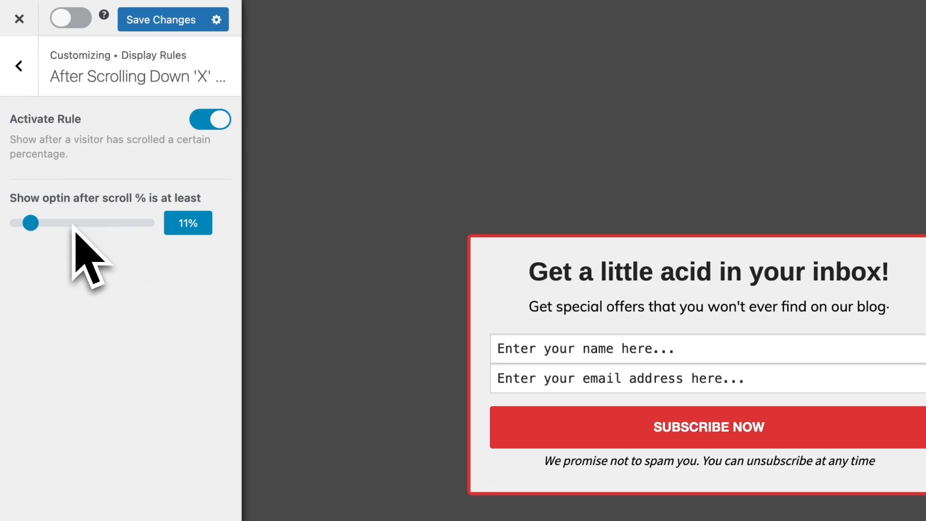
{"action": "left_click", "coordinate": [19, 66]}
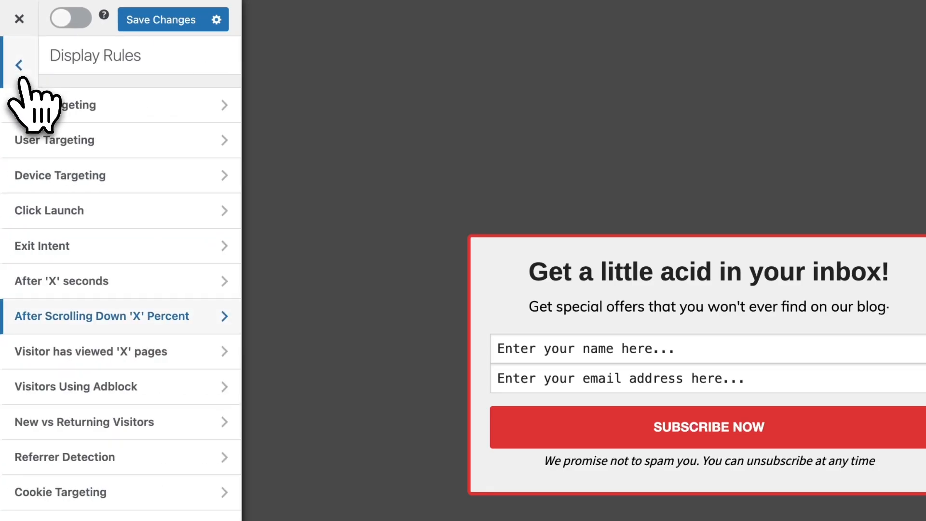
Activate the opt-in campaign, save its changes, and exit to the Optin Campaigns list
{"action": "left_click", "coordinate": [21, 79]}
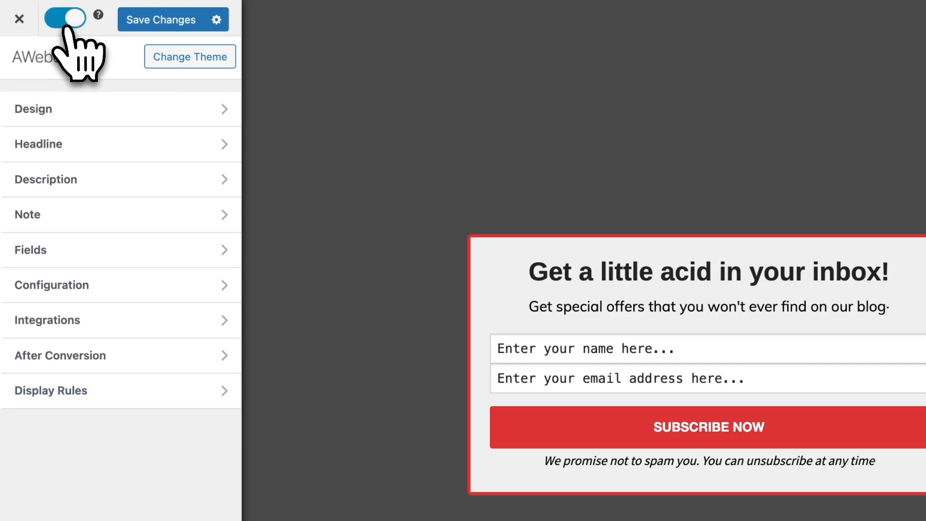
{"action": "left_click", "coordinate": [147, 20]}
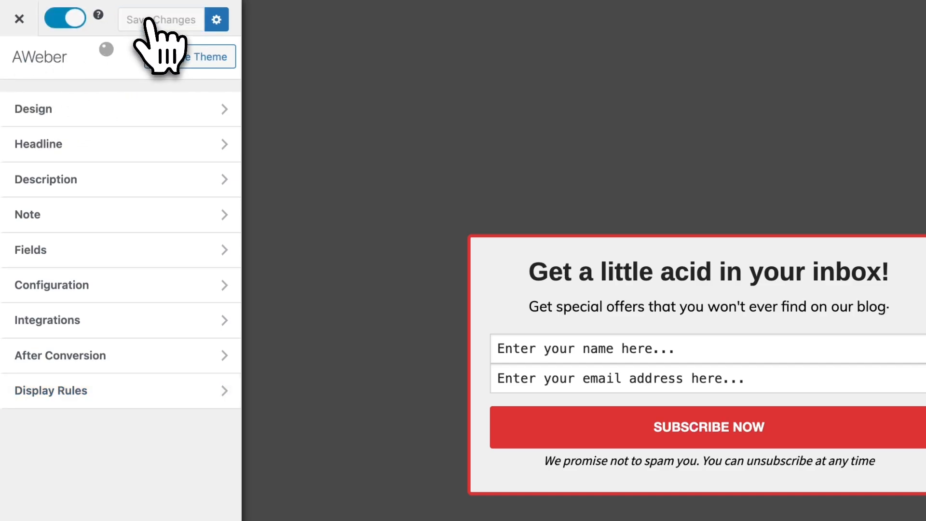
{"action": "left_click", "coordinate": [19, 19]}
Open the website's front end in a new browser tab and switch to it
{"action": "mouse_move", "coordinate": [53, 27]}
{"action": "right_click", "coordinate": [100, 30]}
{"action": "left_click", "coordinate": [105, 35]}
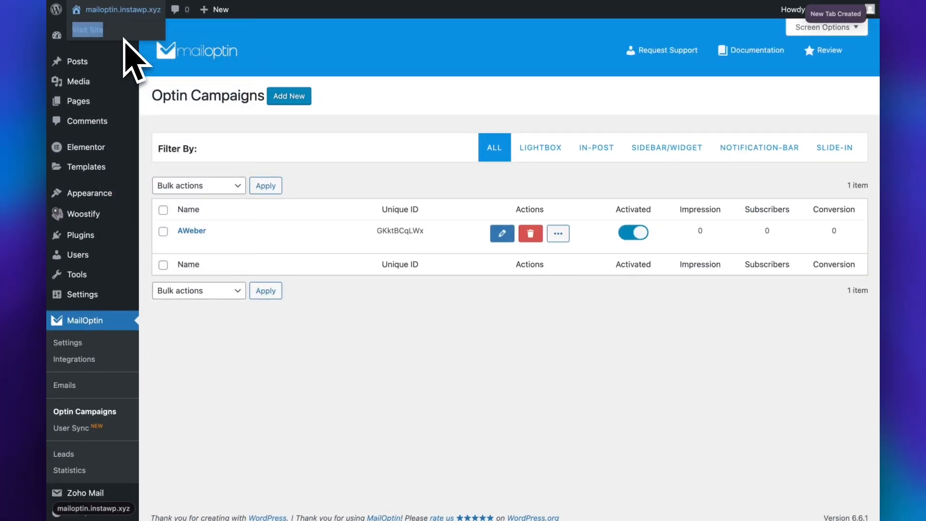
{"action": "mouse_move", "coordinate": [47, 213]}
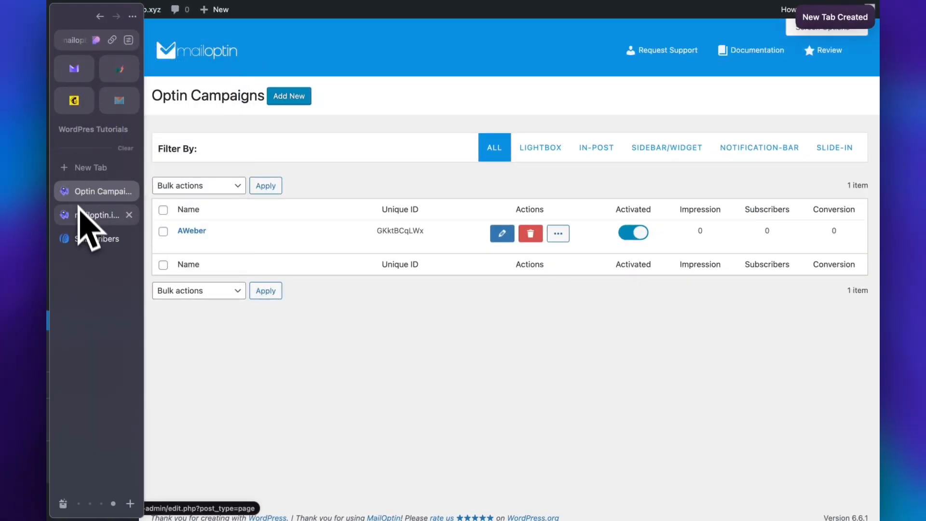
{"action": "left_click", "coordinate": [92, 215]}
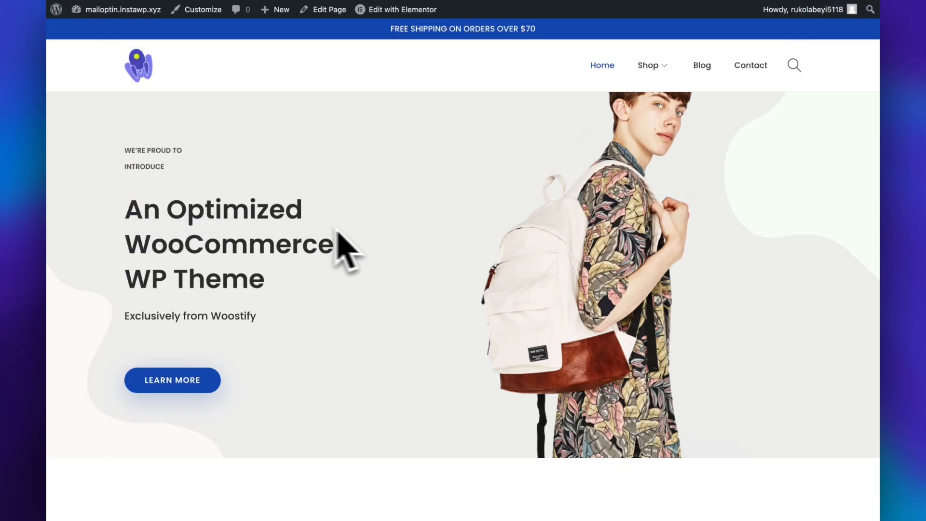